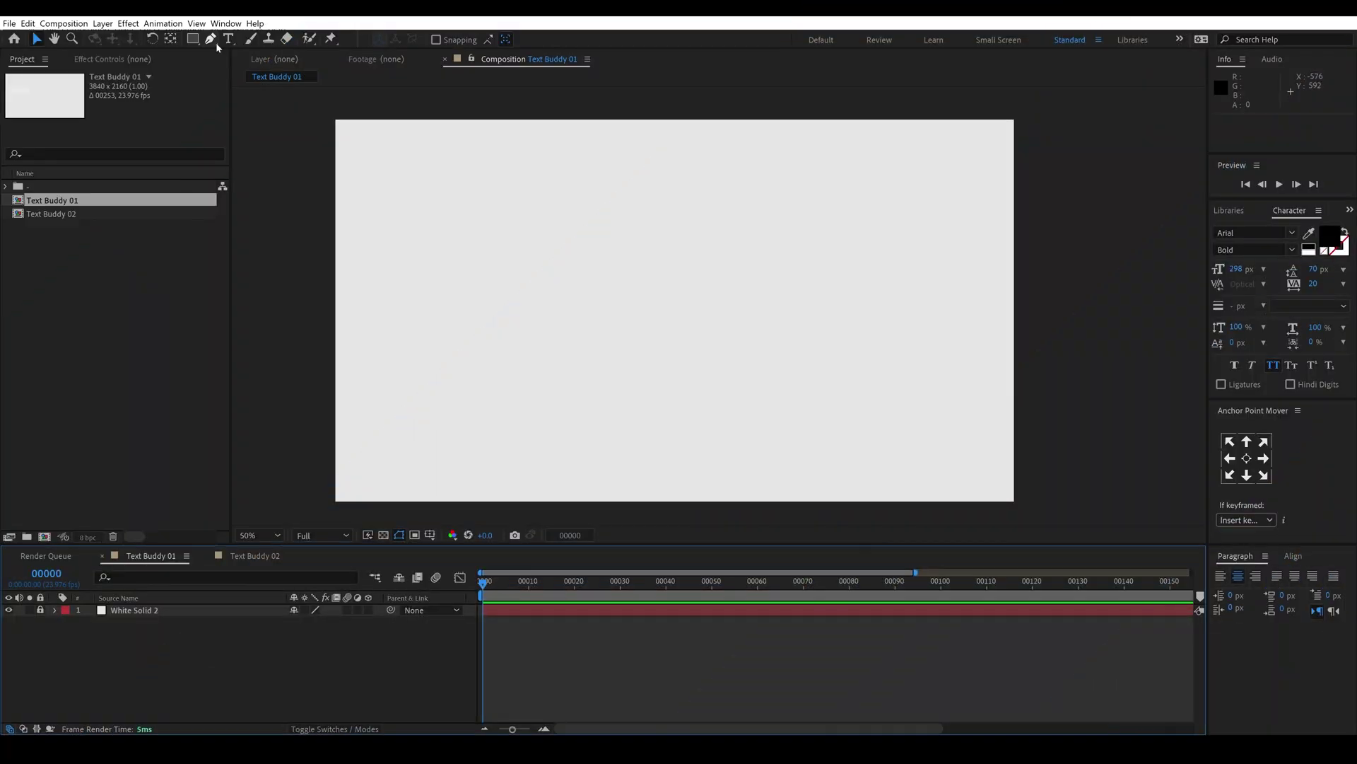
Step: Select the Horizontal Type tool to begin adding text
{"action": "left_click", "coordinate": [228, 39]}
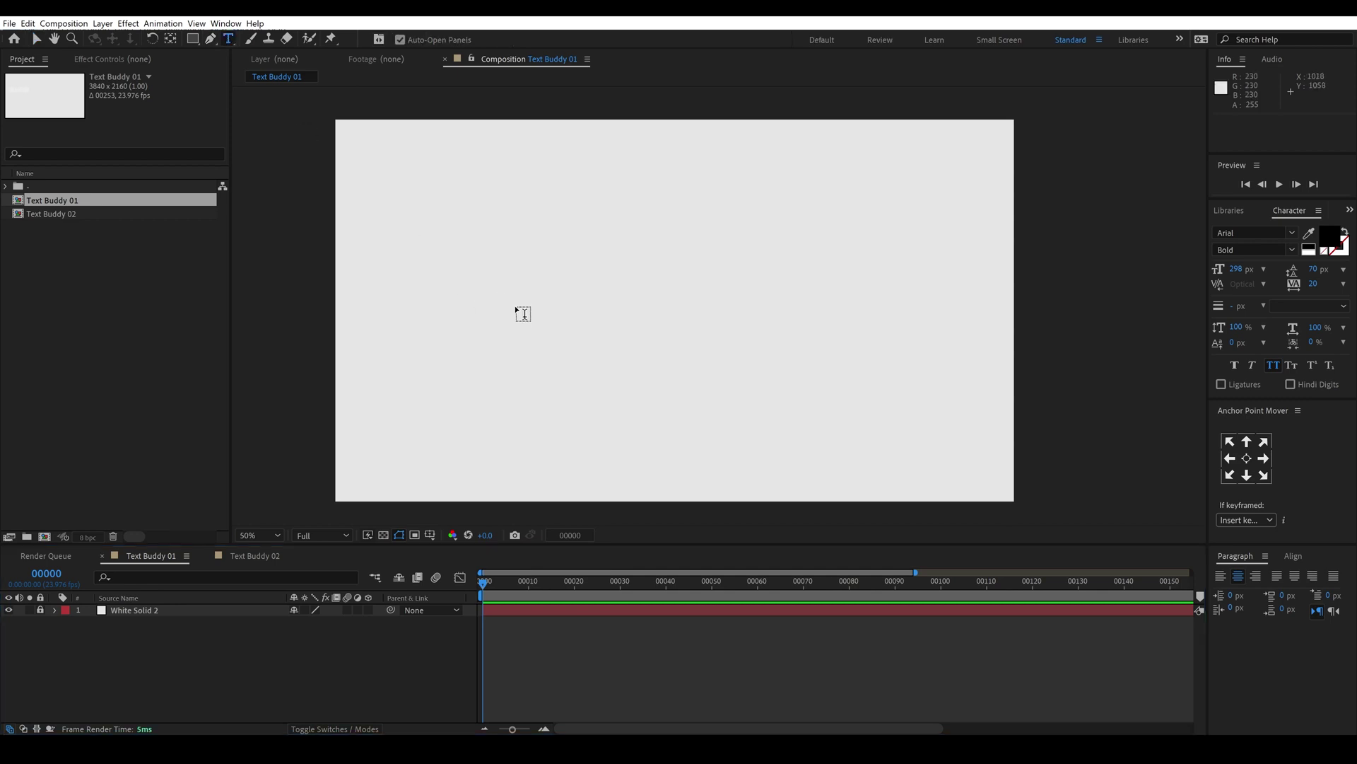
{"action": "left_click", "coordinate": [521, 309]}
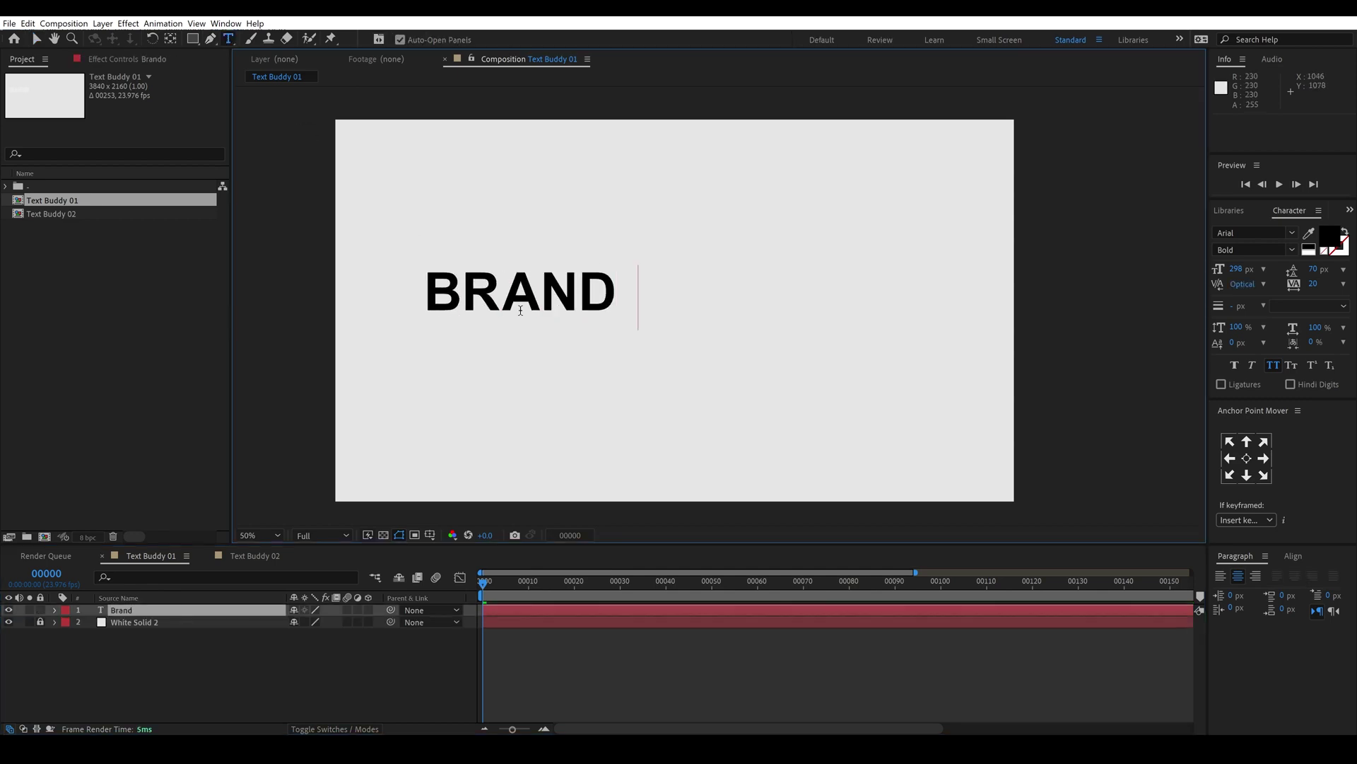
{"action": "left_click", "coordinate": [38, 41]}
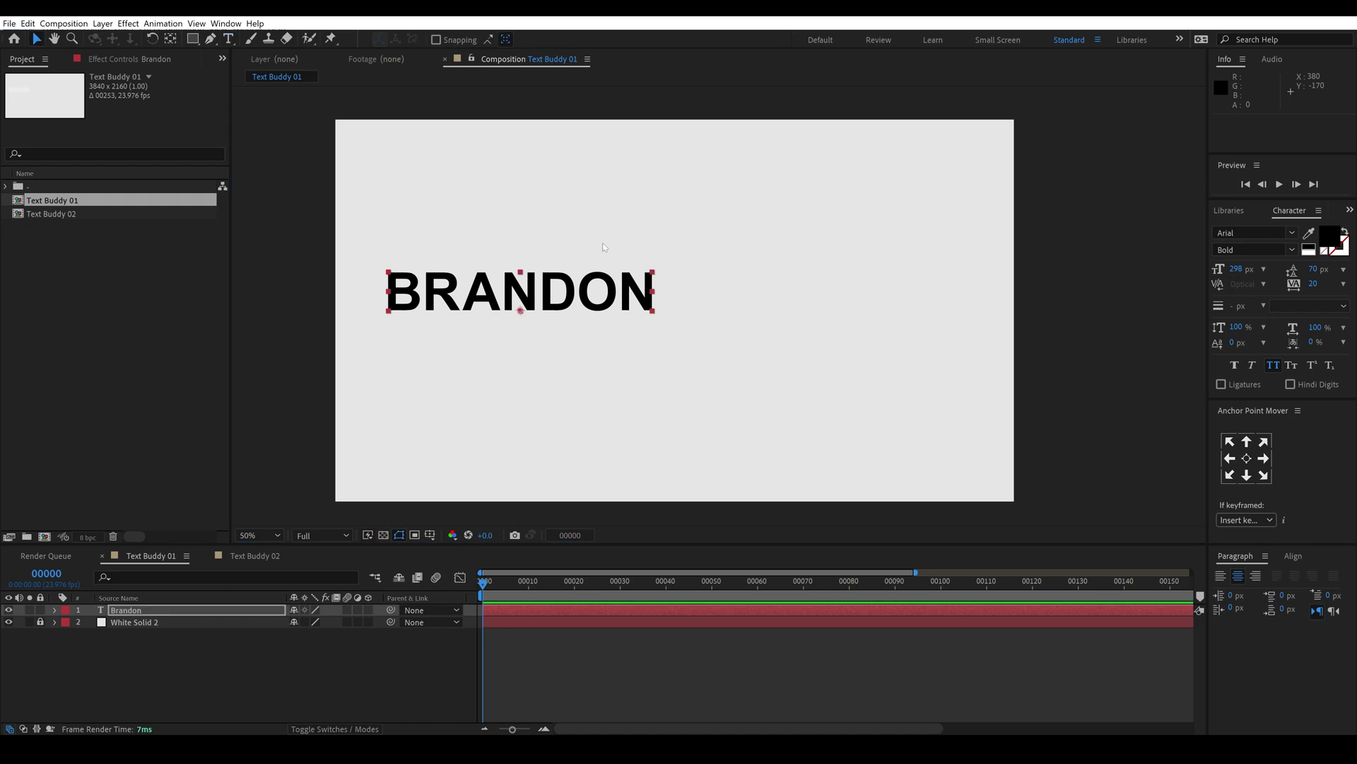
{"action": "left_click", "coordinate": [1222, 576]}
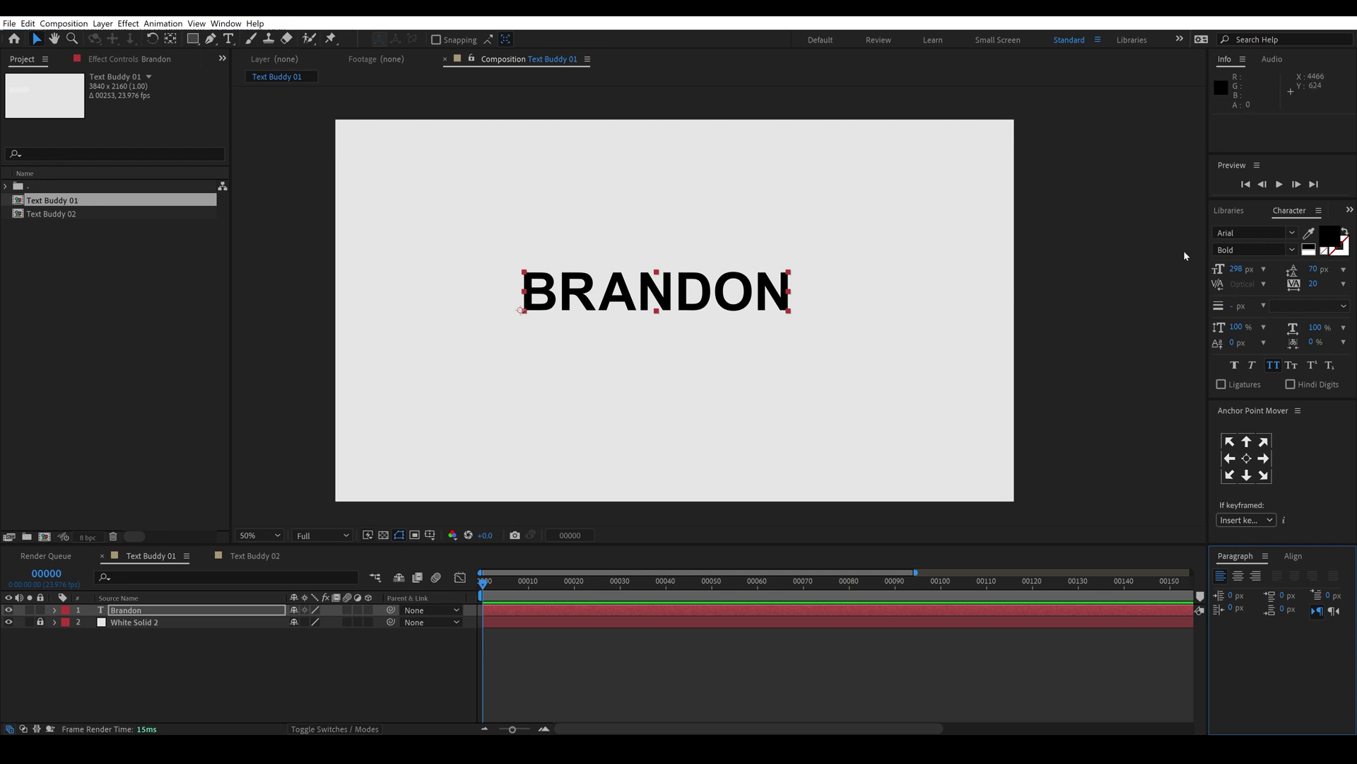
{"action": "left_click_drag", "start_coordinate": [704, 292], "coordinate": [577, 305]}
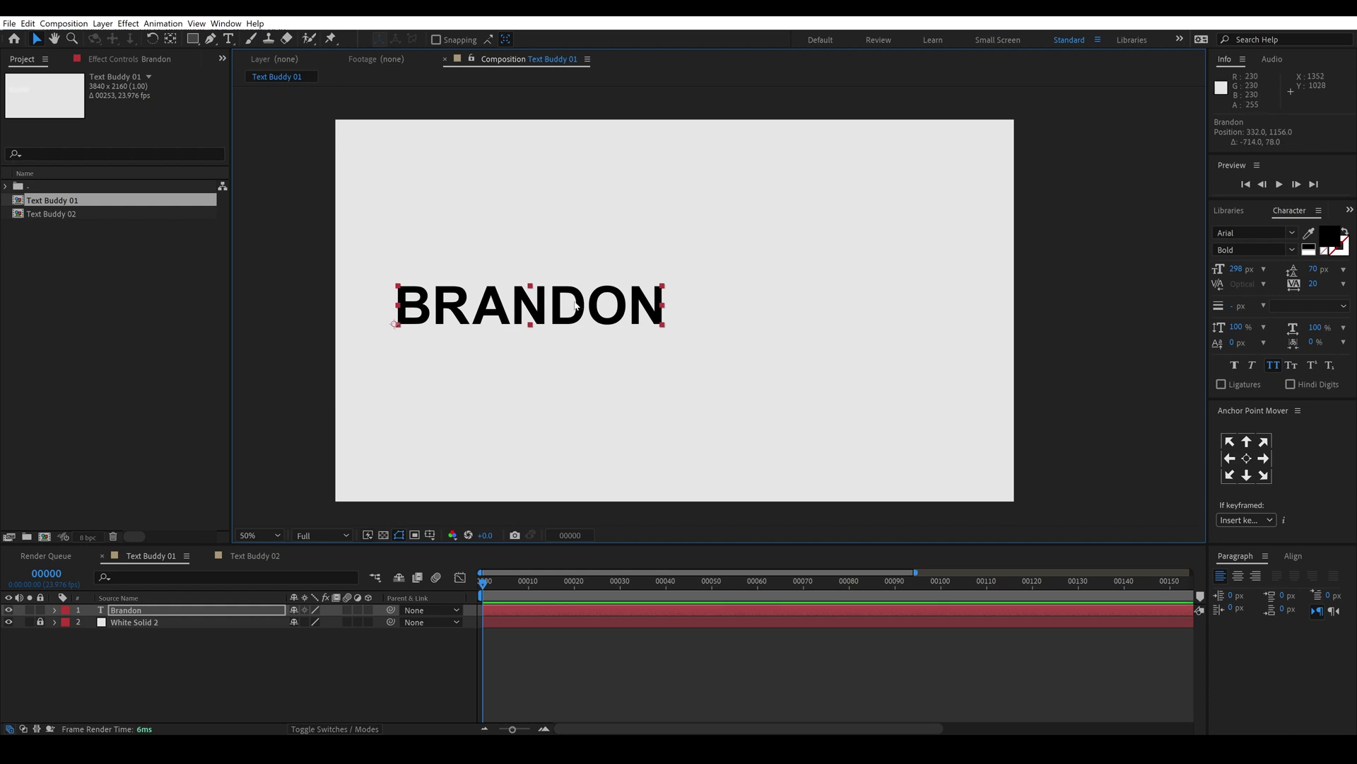
{"action": "key", "text": "ctrl+d"}
{"action": "left_click_drag", "start_coordinate": [577, 305], "coordinate": [664, 387]}
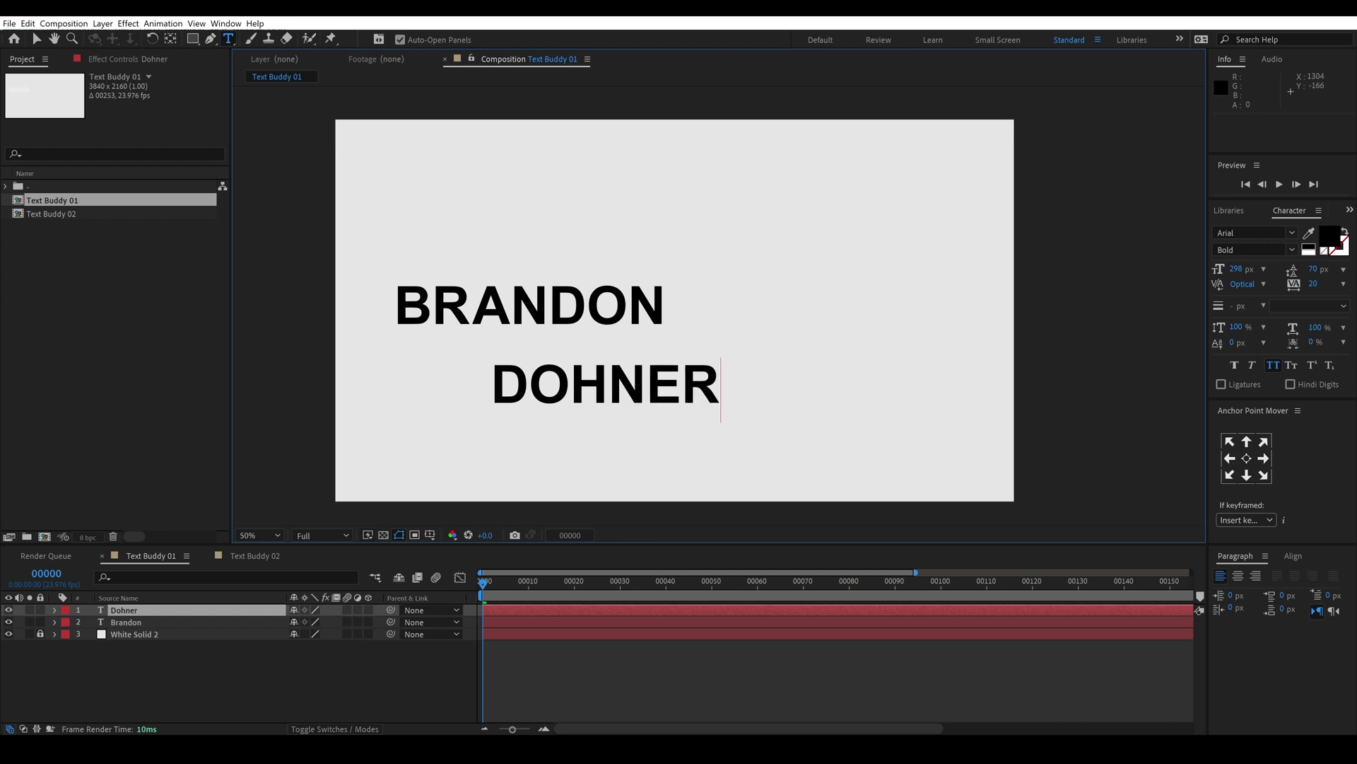
{"action": "left_click", "coordinate": [34, 39]}
{"action": "left_click_drag", "start_coordinate": [592, 400], "coordinate": [804, 305]}
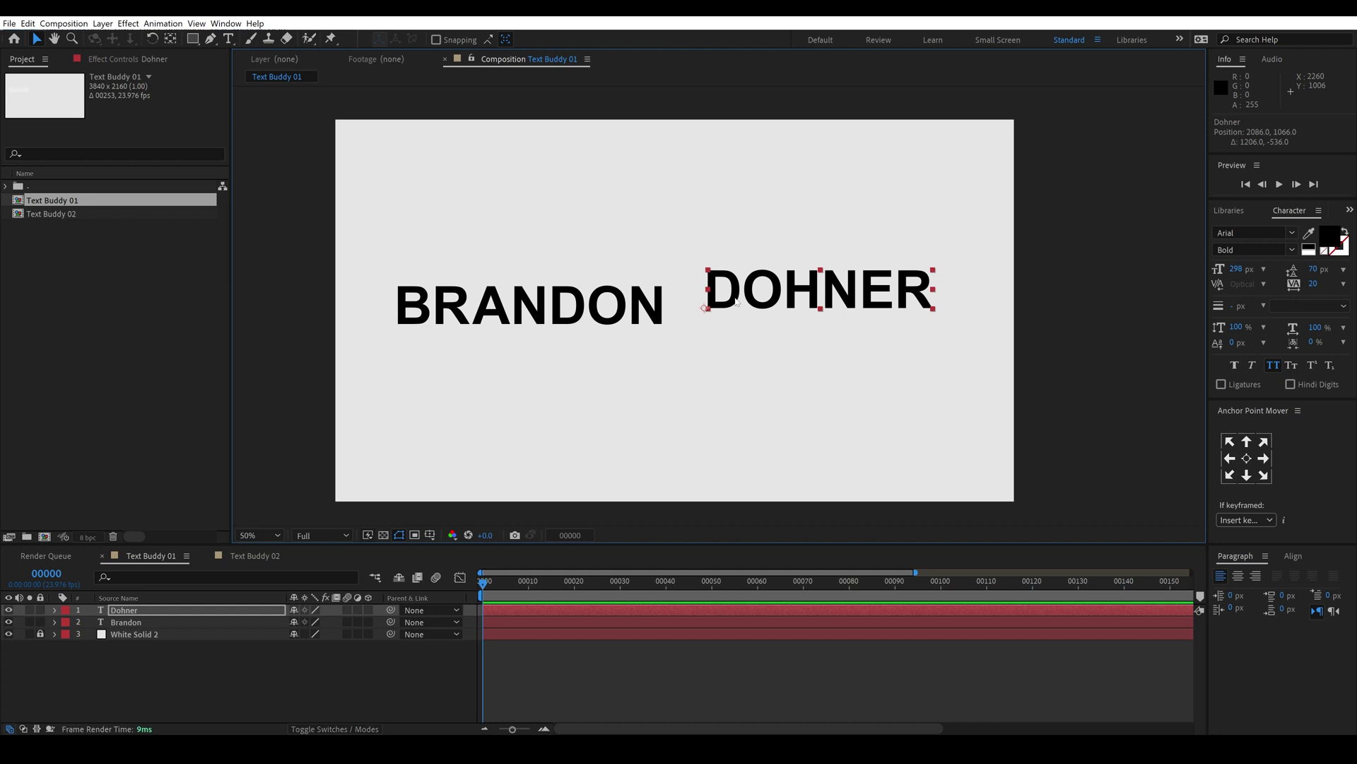
{"action": "key", "text": "ctrl+5"}
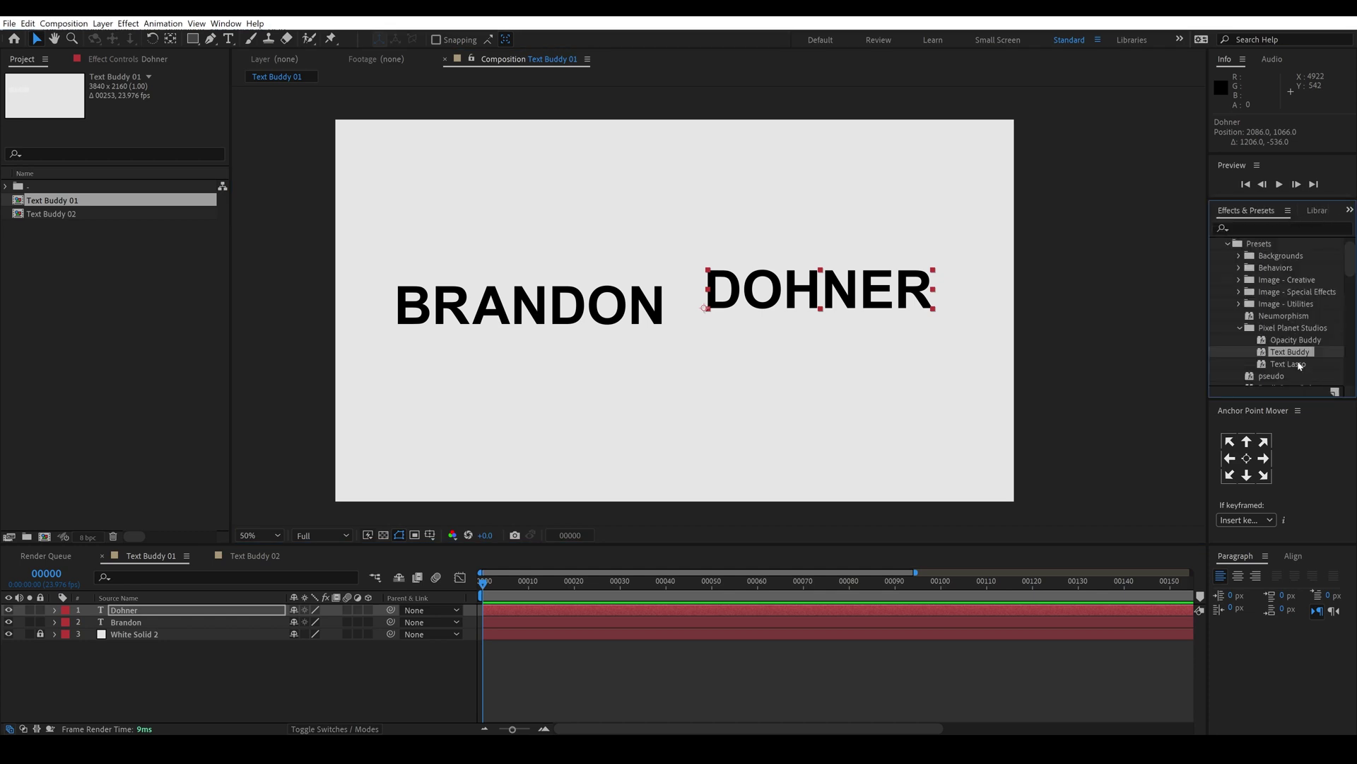
{"action": "left_click_drag", "start_coordinate": [1290, 356], "coordinate": [838, 283]}
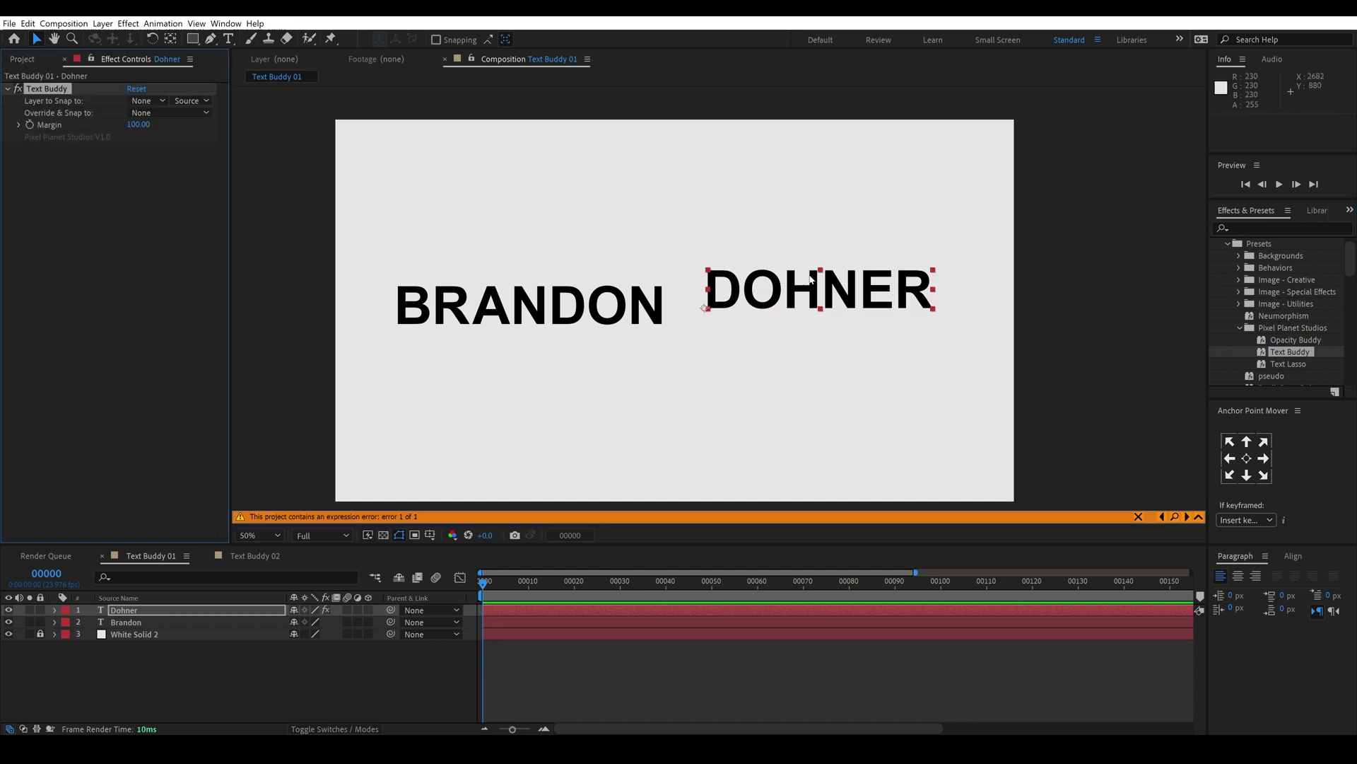
{"action": "left_click", "coordinate": [161, 114]}
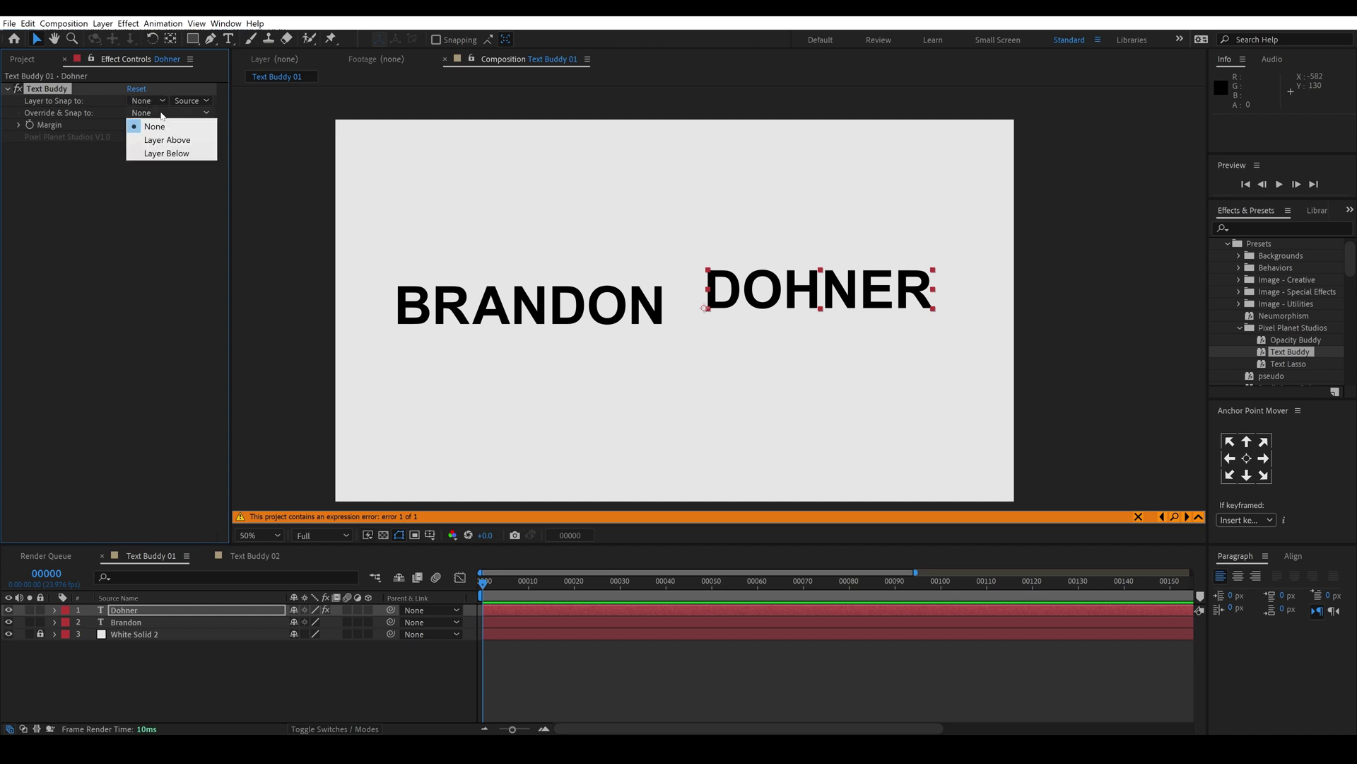
{"action": "left_click", "coordinate": [162, 153]}
{"action": "left_click", "coordinate": [564, 320]}
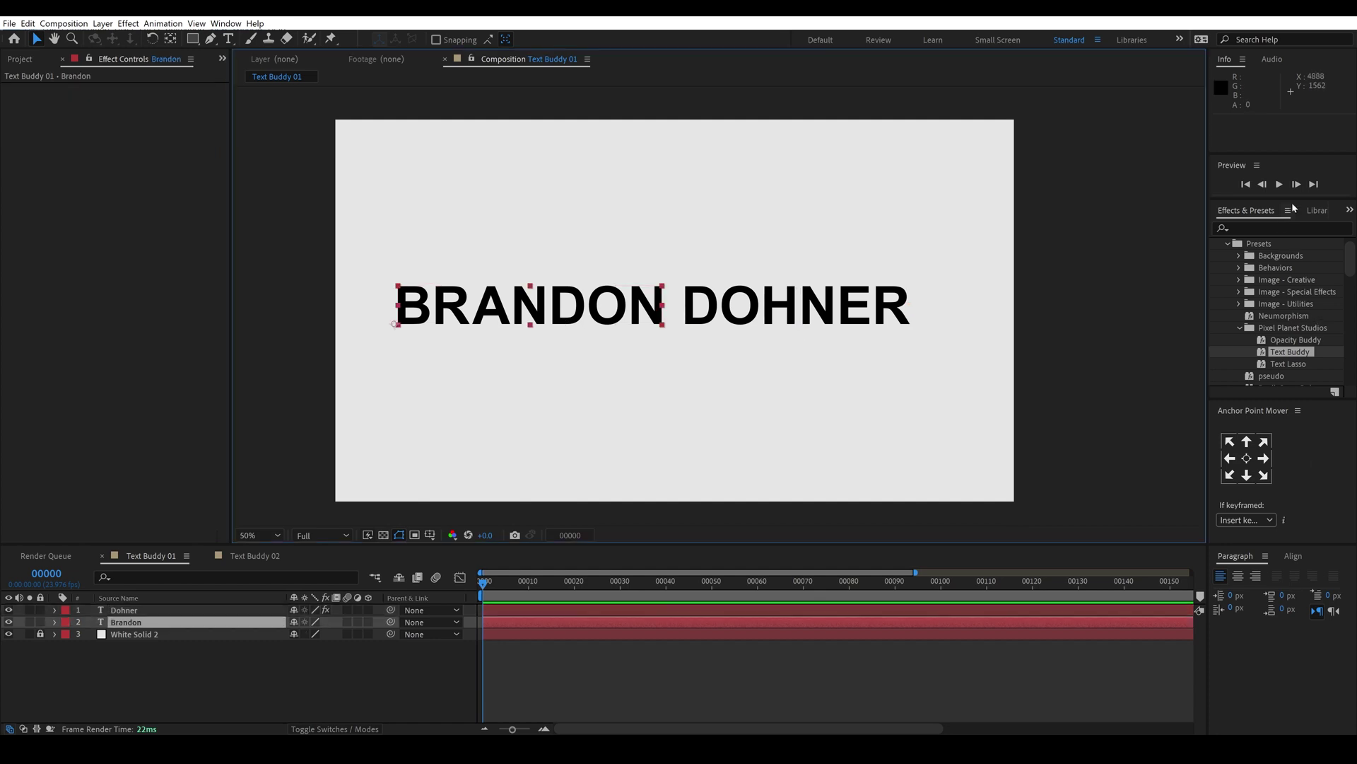
{"action": "left_click", "coordinate": [1349, 210]}
{"action": "left_click", "coordinate": [1297, 257]}
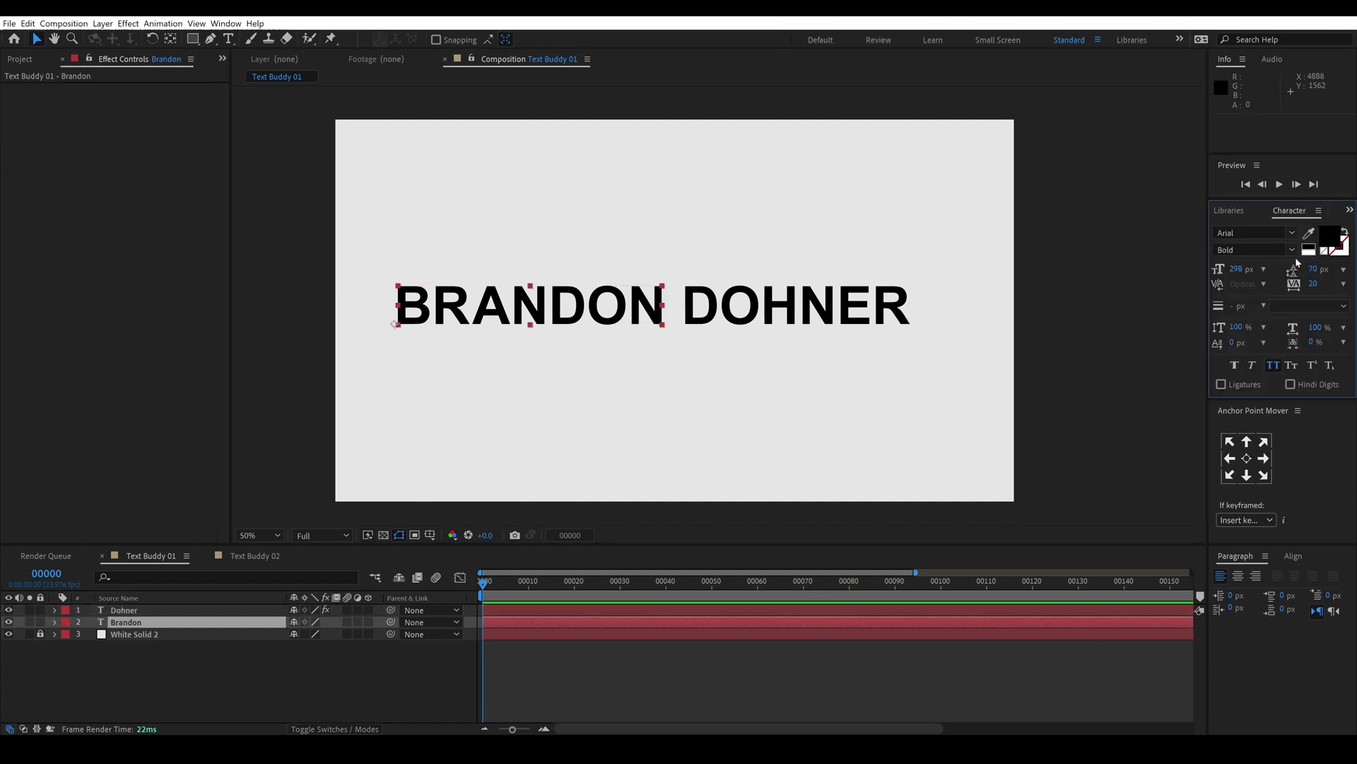
{"action": "left_click", "coordinate": [1290, 251]}
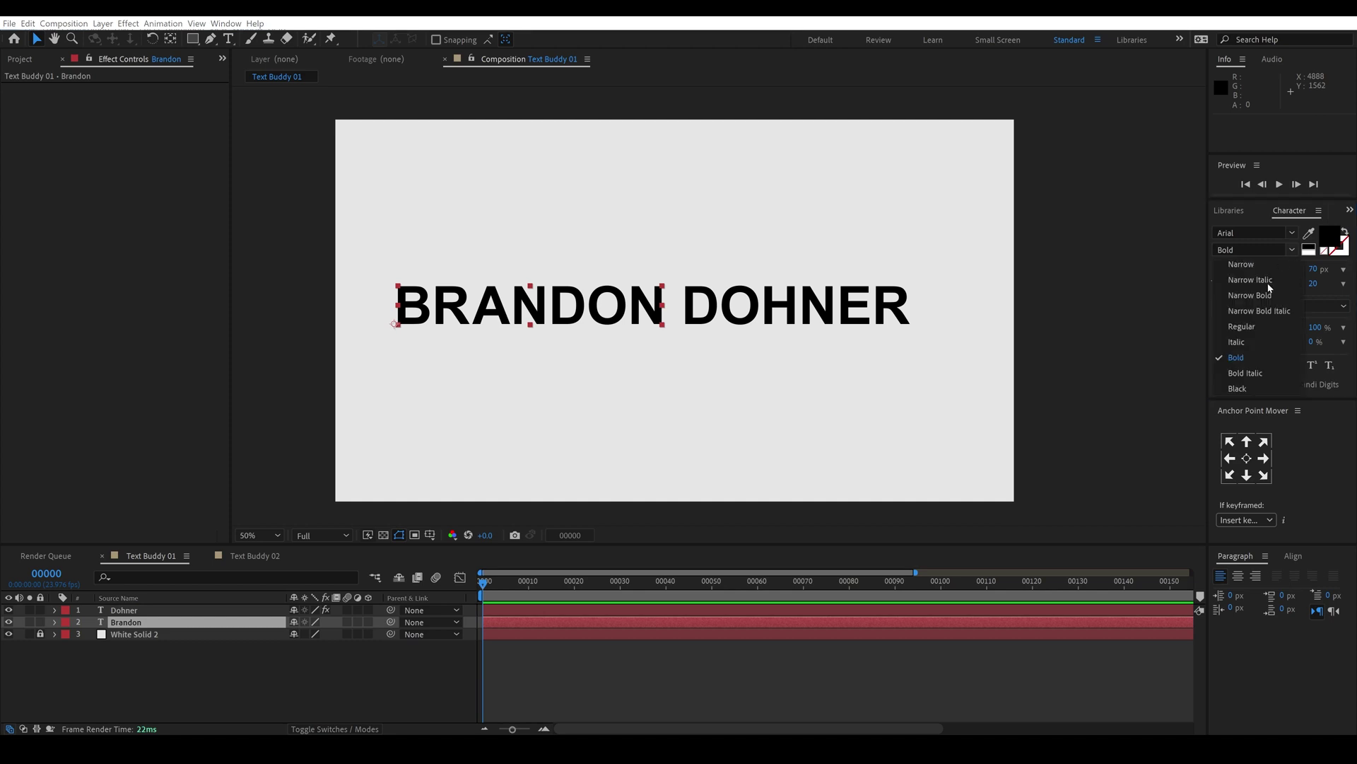
{"action": "left_click", "coordinate": [1253, 327]}
{"action": "left_click", "coordinate": [772, 672]}
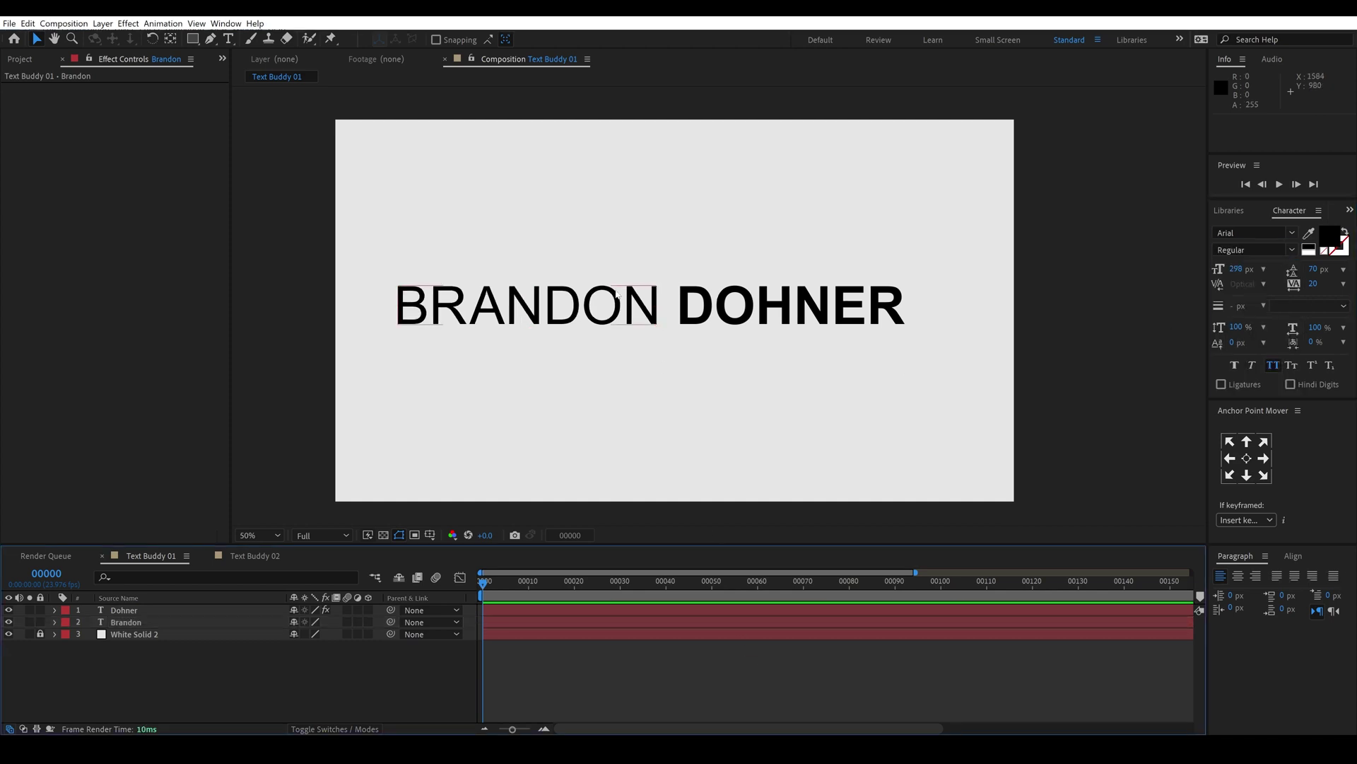
{"action": "mouse_move", "coordinate": [601, 296]}
{"action": "left_mouse_down"}
{"action": "mouse_move", "coordinate": [601, 336]}
{"action": "mouse_move", "coordinate": [622, 273]}
{"action": "mouse_move", "coordinate": [633, 277]}
{"action": "mouse_move", "coordinate": [610, 277]}
{"action": "mouse_move", "coordinate": [645, 252]}
{"action": "mouse_move", "coordinate": [626, 295]}
{"action": "mouse_move", "coordinate": [648, 295]}
{"action": "mouse_move", "coordinate": [592, 303]}
{"action": "left_mouse_up"}
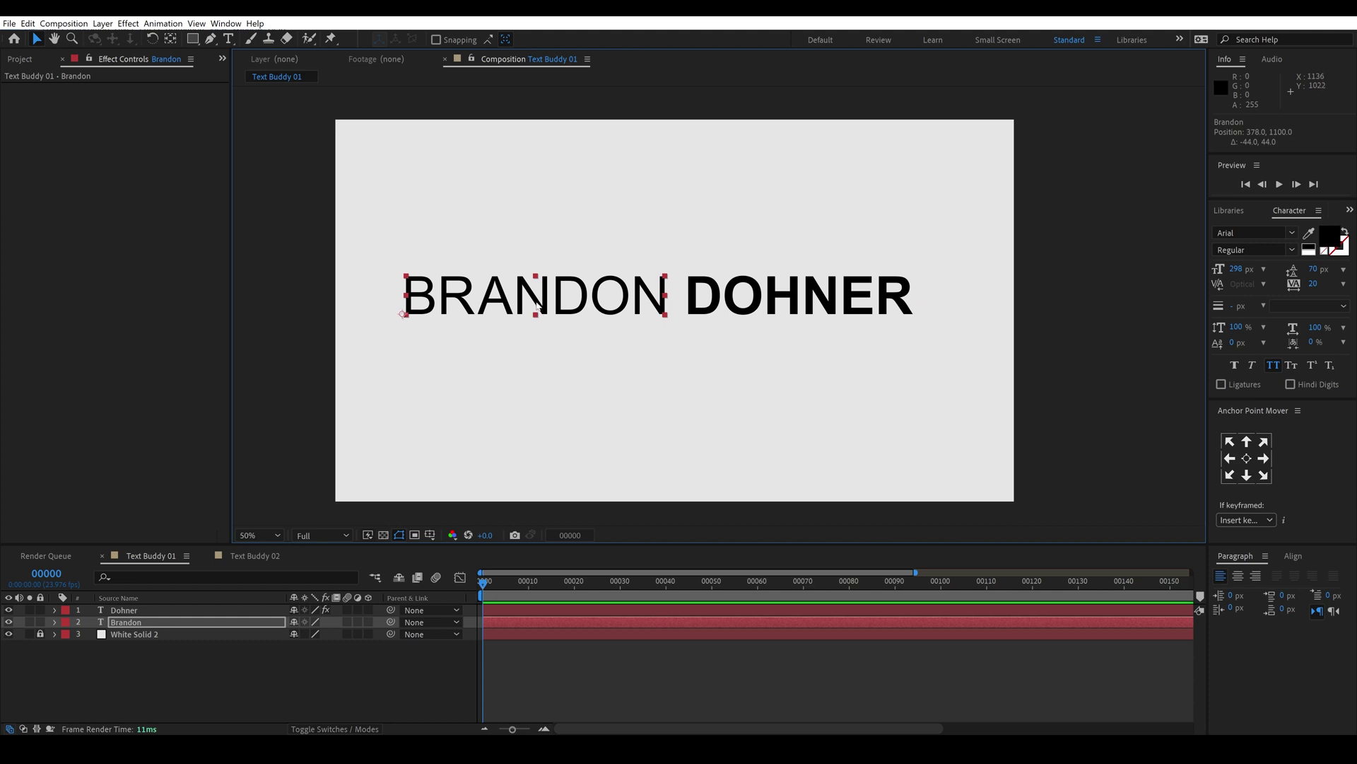
{"action": "key", "text": "ctrl+d"}
{"action": "left_click_drag", "start_coordinate": [133, 626], "coordinate": [136, 640]}
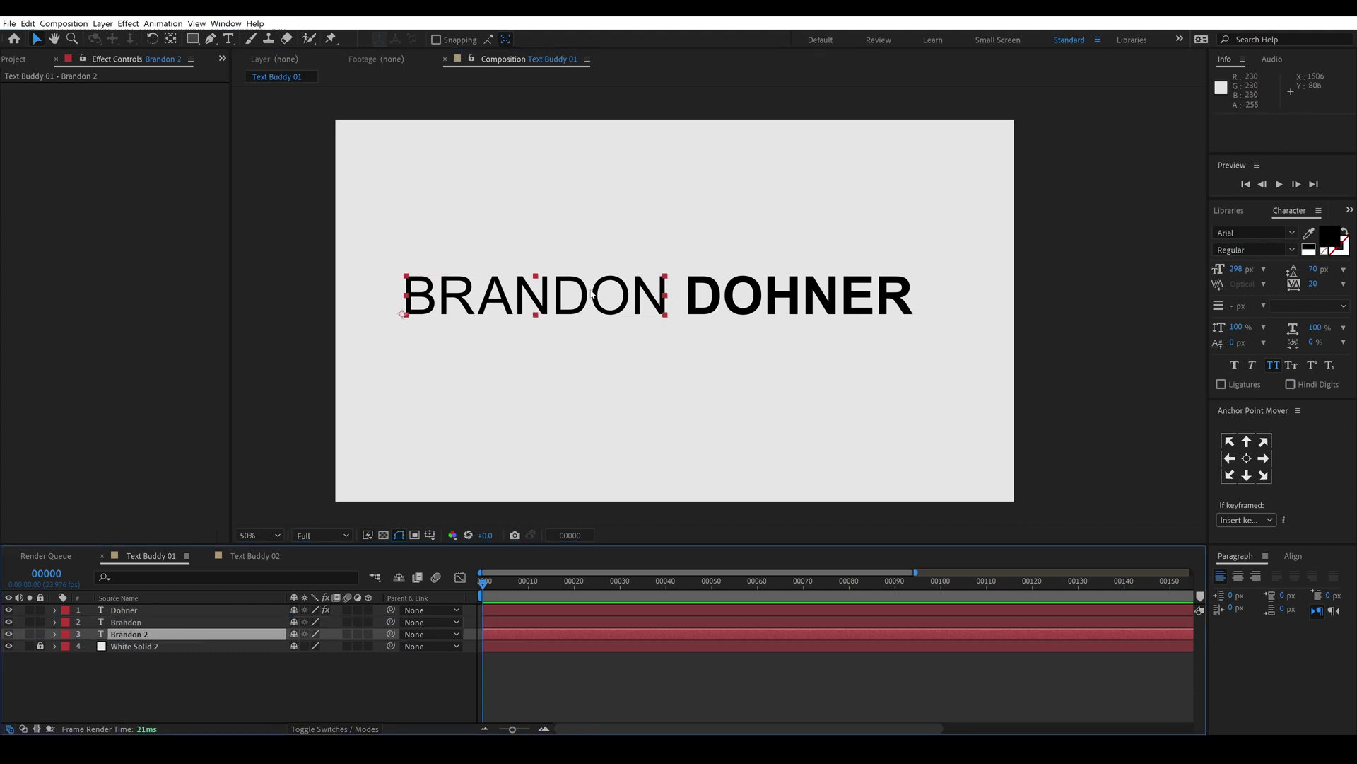
{"action": "left_click_drag", "start_coordinate": [586, 302], "coordinate": [585, 371]}
{"action": "double_click", "coordinate": [585, 371]}
{"action": "left_click", "coordinate": [690, 385]}
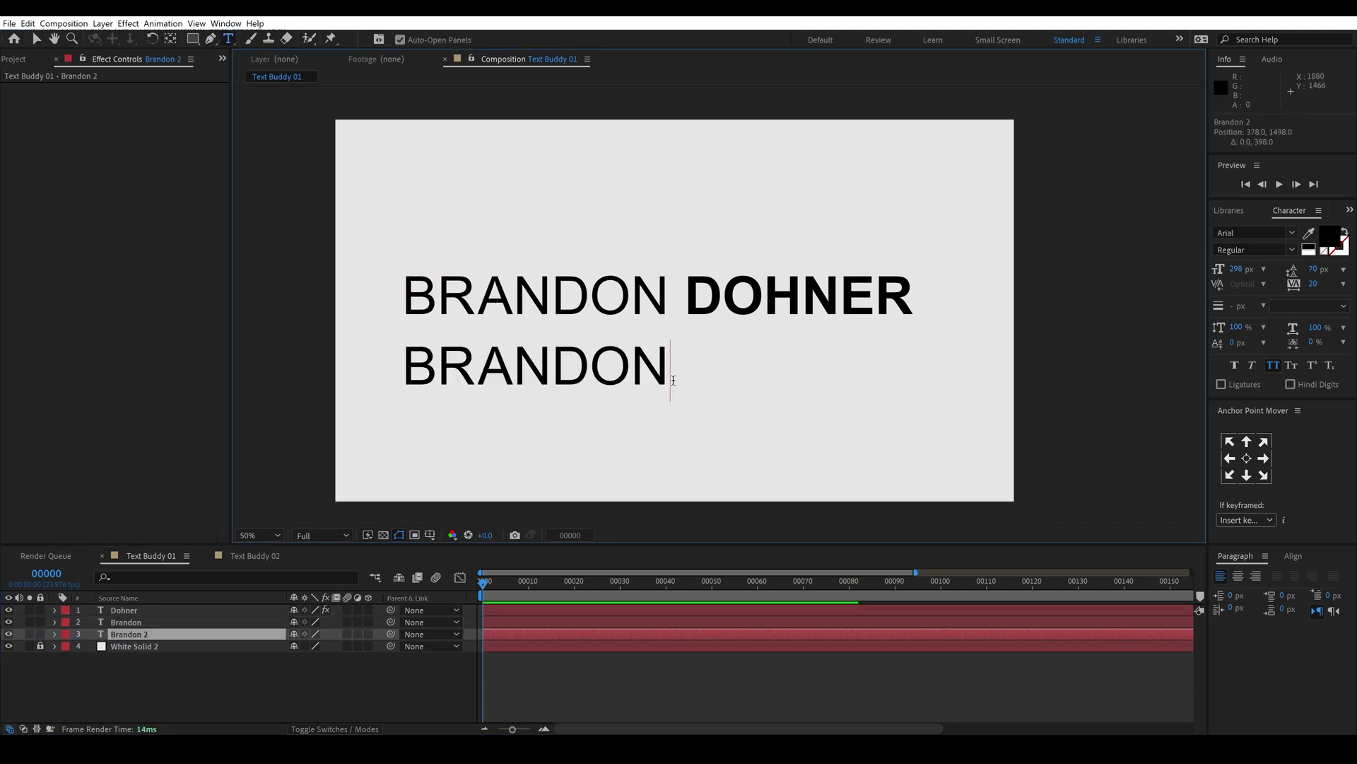
{"action": "key", "text": "Escape"}
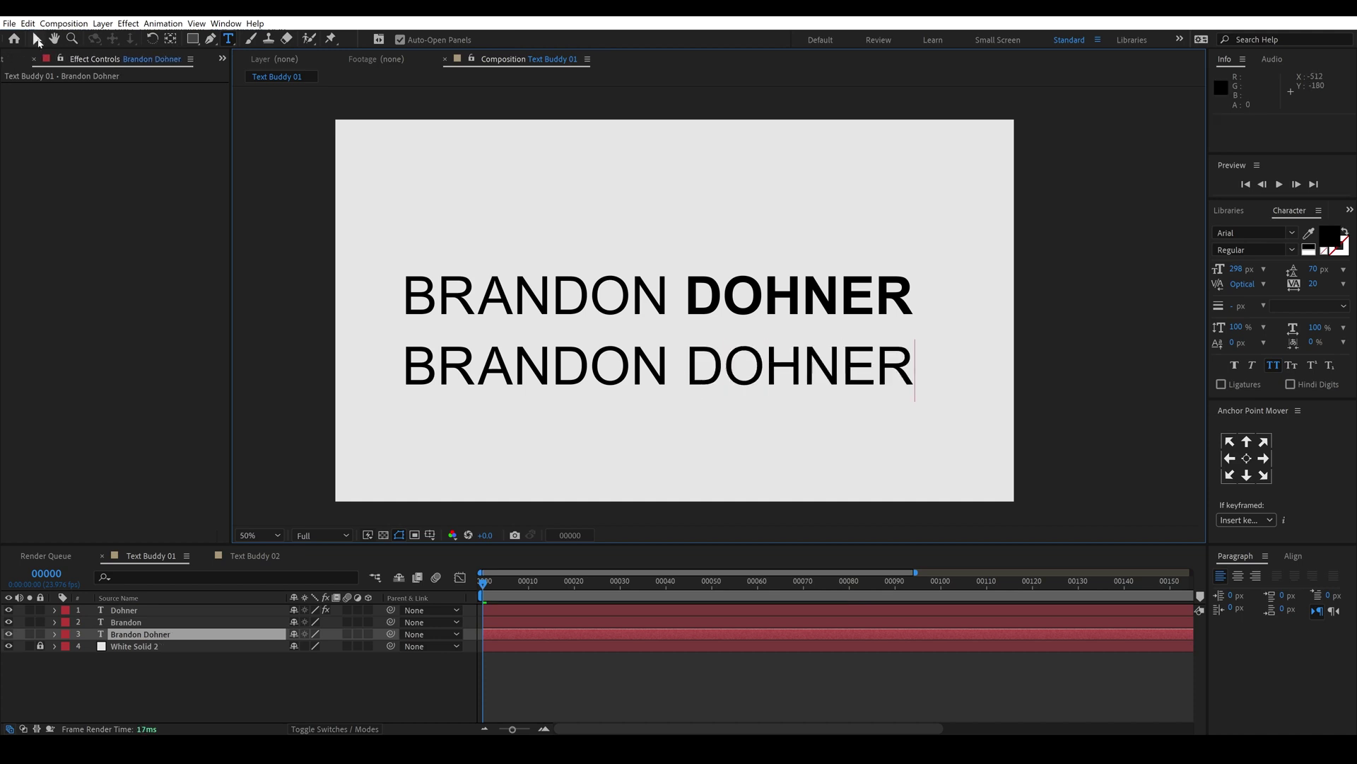
Step: Select both name lines and shrink their font size
{"action": "left_click", "coordinate": [703, 306], "text": "shift"}
{"action": "left_click", "coordinate": [704, 305], "text": "shift"}
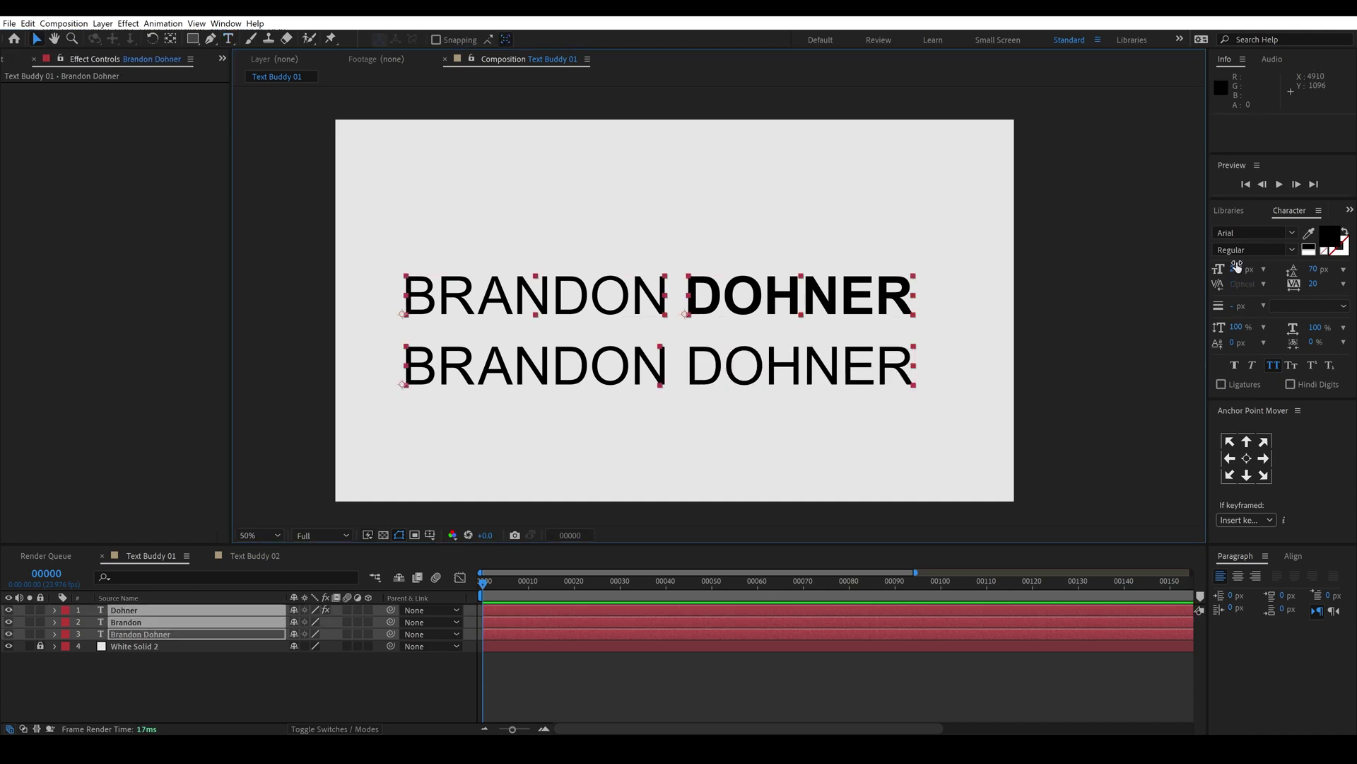
{"action": "left_click_drag", "start_coordinate": [1236, 266], "coordinate": [1272, 285]}
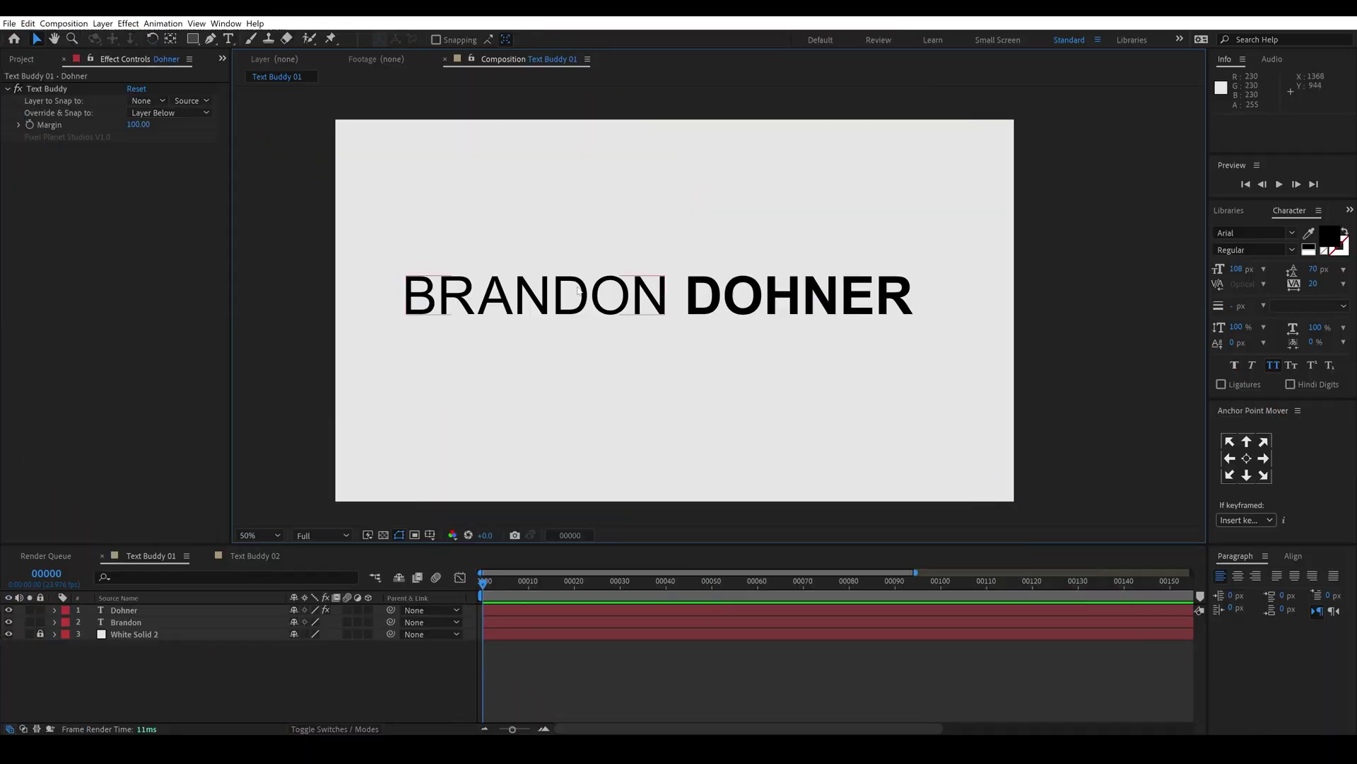
{"action": "left_click", "coordinate": [578, 290]}
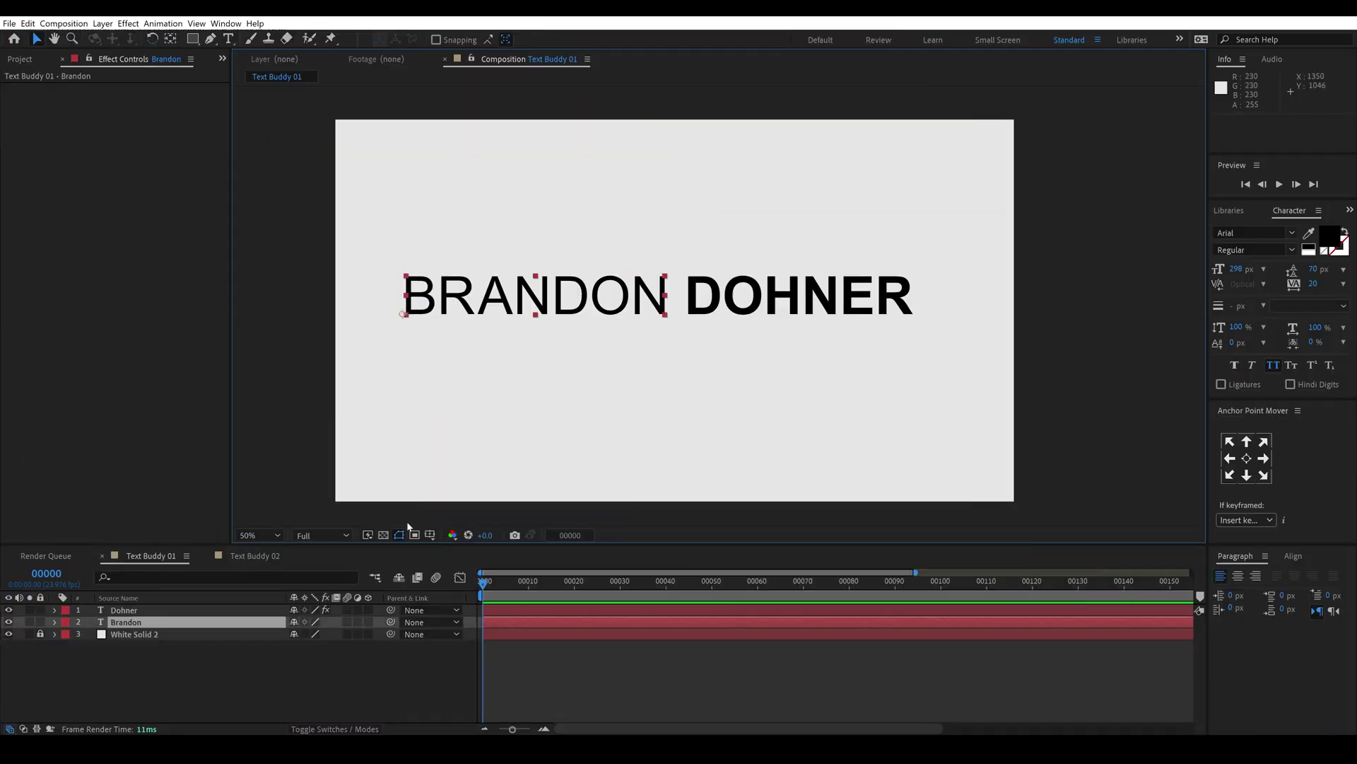
{"action": "key", "text": "s"}
{"action": "mouse_move", "coordinate": [311, 634]}
{"action": "left_mouse_down"}
{"action": "mouse_move", "coordinate": [297, 633]}
{"action": "mouse_move", "coordinate": [336, 634]}
{"action": "left_mouse_up"}
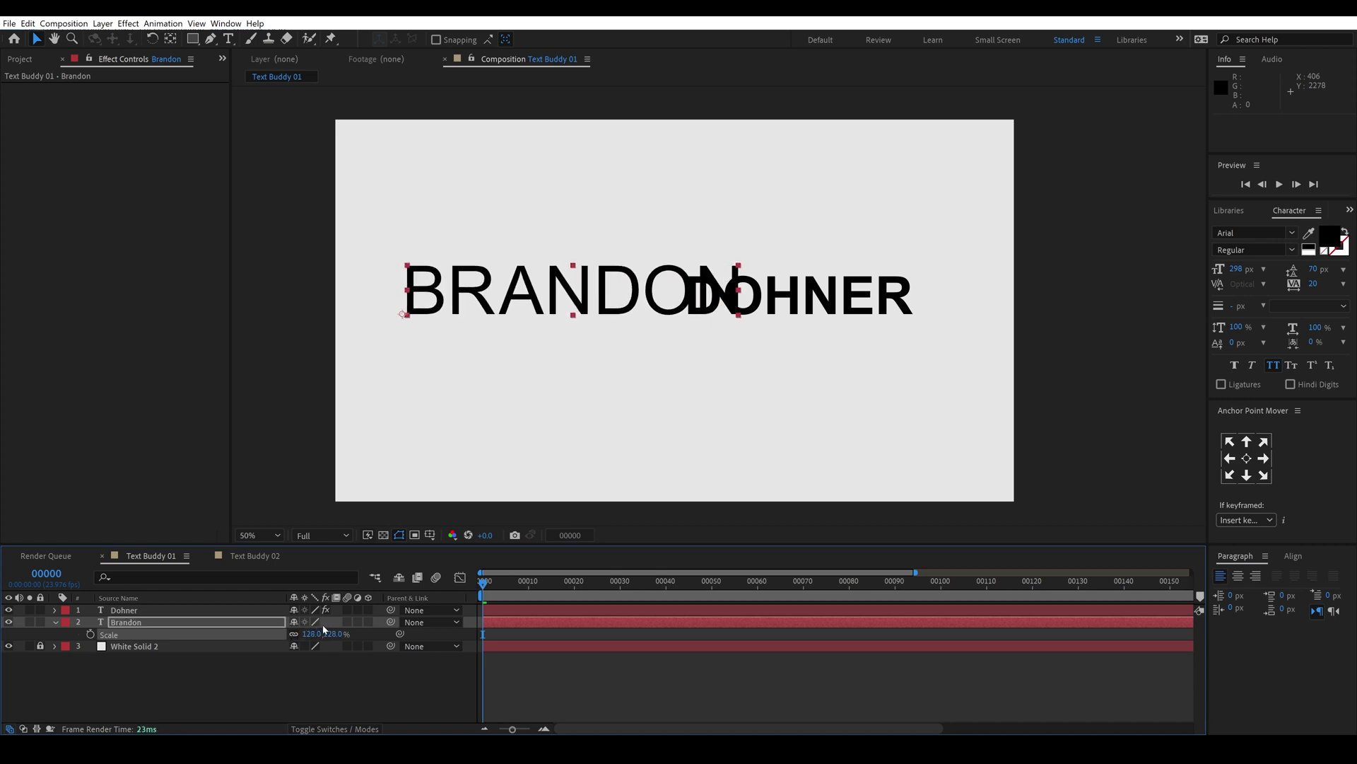
{"action": "key", "text": "ctrl+z"}
{"action": "left_click_drag", "start_coordinate": [1234, 272], "coordinate": [989, 233]}
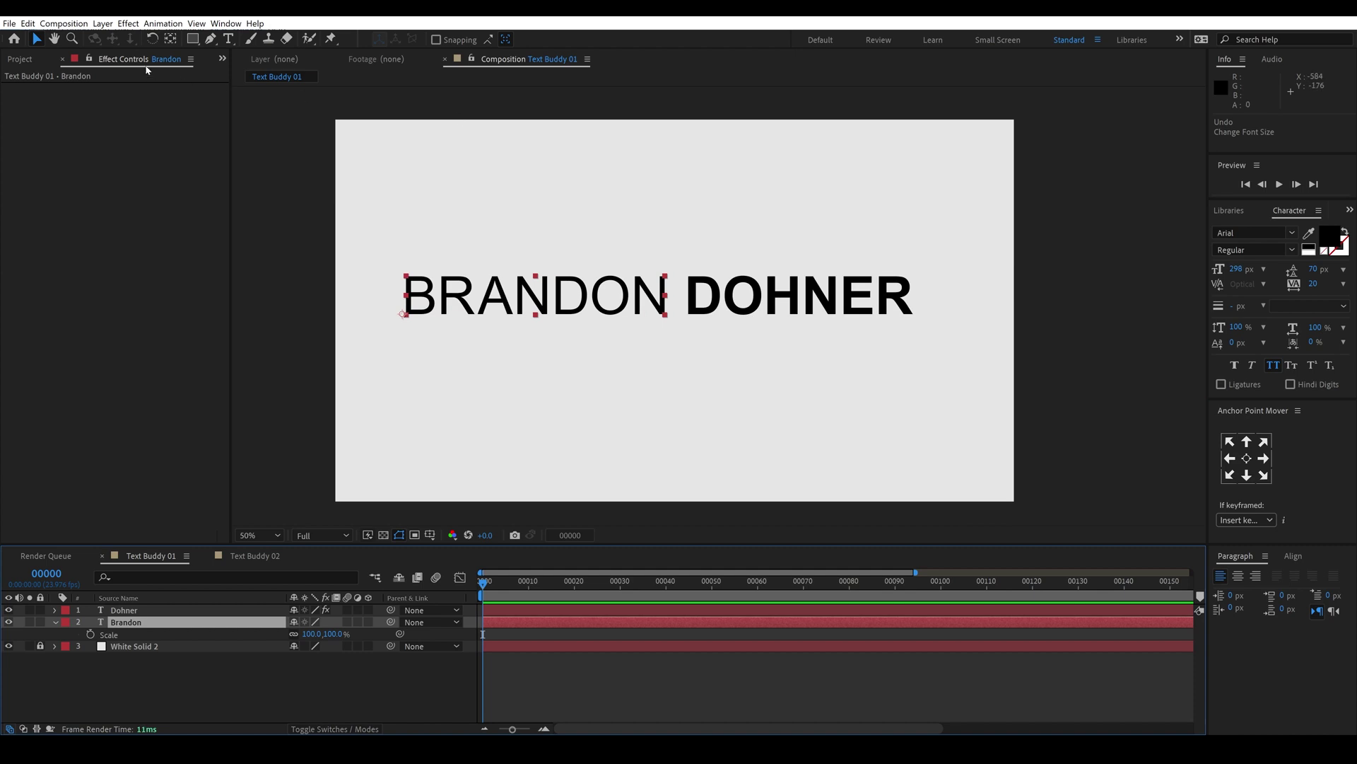
{"action": "left_click", "coordinate": [103, 23]}
{"action": "mouse_move", "coordinate": [105, 39]}
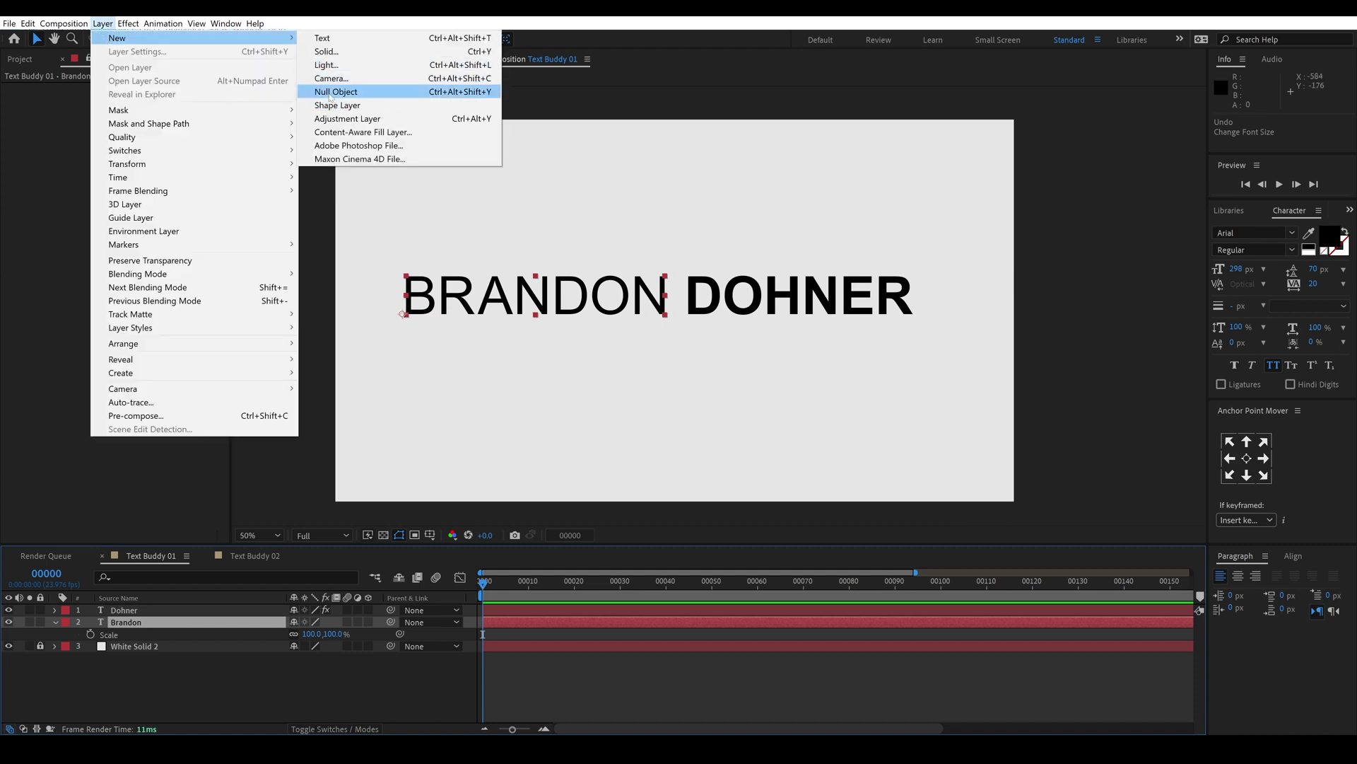
{"action": "left_click", "coordinate": [333, 91]}
{"action": "left_click_drag", "start_coordinate": [130, 625], "coordinate": [144, 605]}
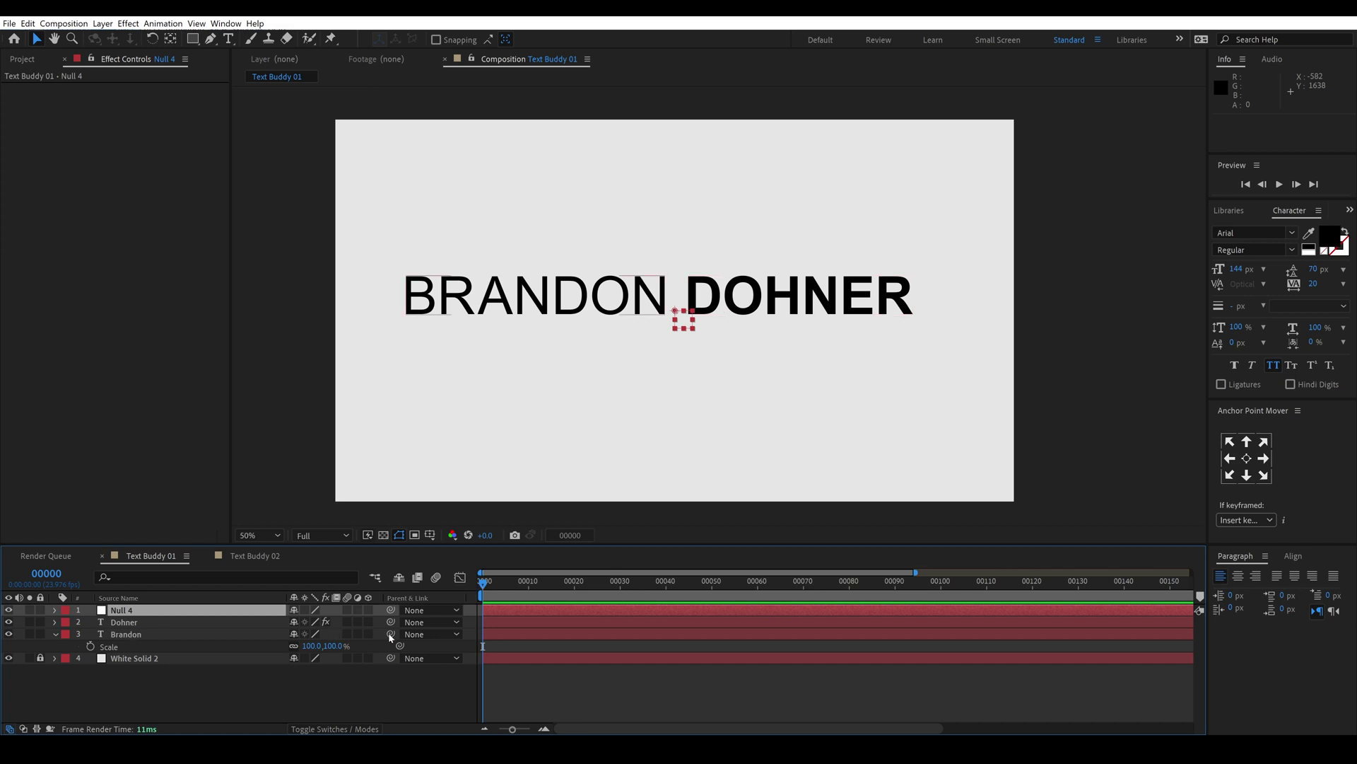
{"action": "left_click_drag", "start_coordinate": [390, 633], "coordinate": [138, 614]}
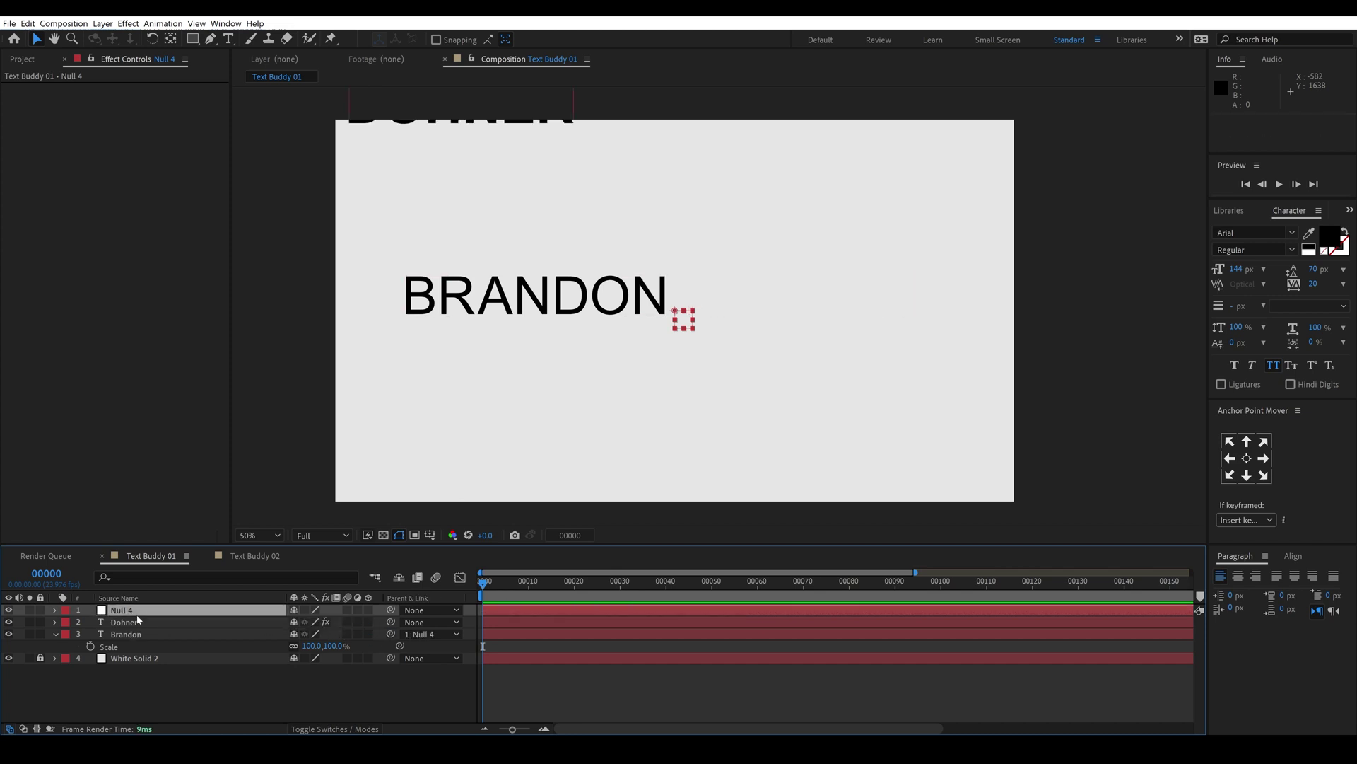
{"action": "left_click", "coordinate": [138, 624]}
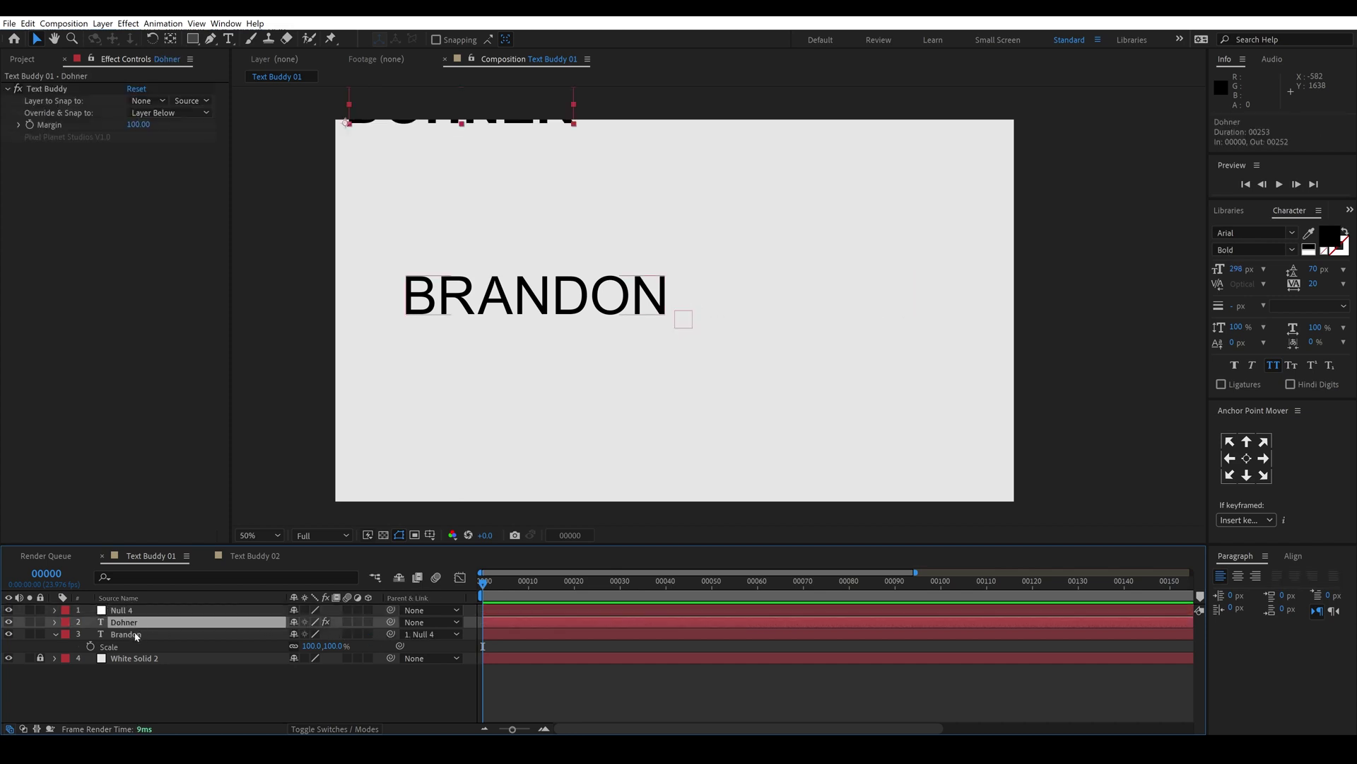
{"action": "left_click_drag", "start_coordinate": [391, 622], "coordinate": [129, 614]}
Step: Scale the null down to about 82%
{"action": "left_click", "coordinate": [130, 611]}
{"action": "mouse_move", "coordinate": [690, 332]}
{"action": "left_mouse_down"}
{"action": "mouse_move", "coordinate": [701, 342]}
{"action": "mouse_move", "coordinate": [681, 318]}
{"action": "mouse_move", "coordinate": [582, 288]}
{"action": "mouse_move", "coordinate": [694, 312]}
{"action": "mouse_move", "coordinate": [678, 319]}
{"action": "left_mouse_up"}
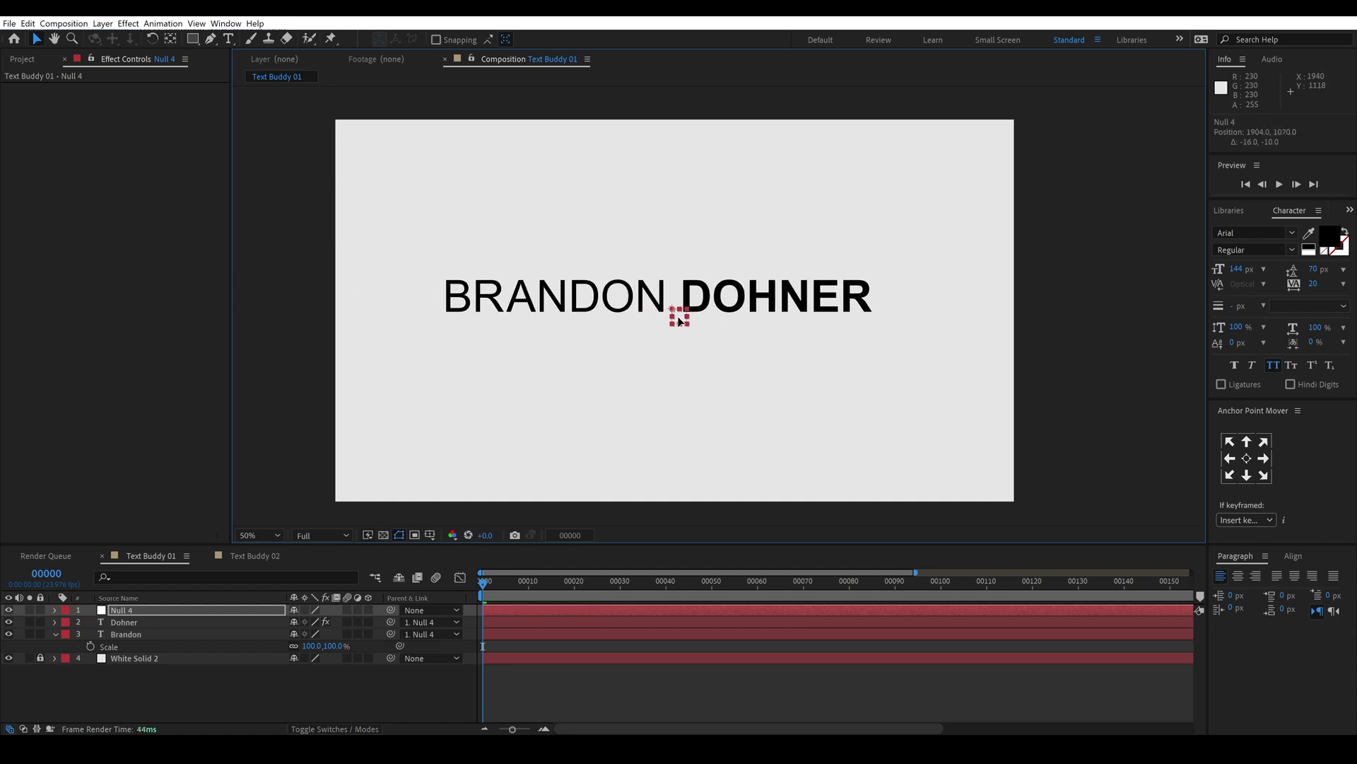
{"action": "left_click", "coordinate": [700, 297]}
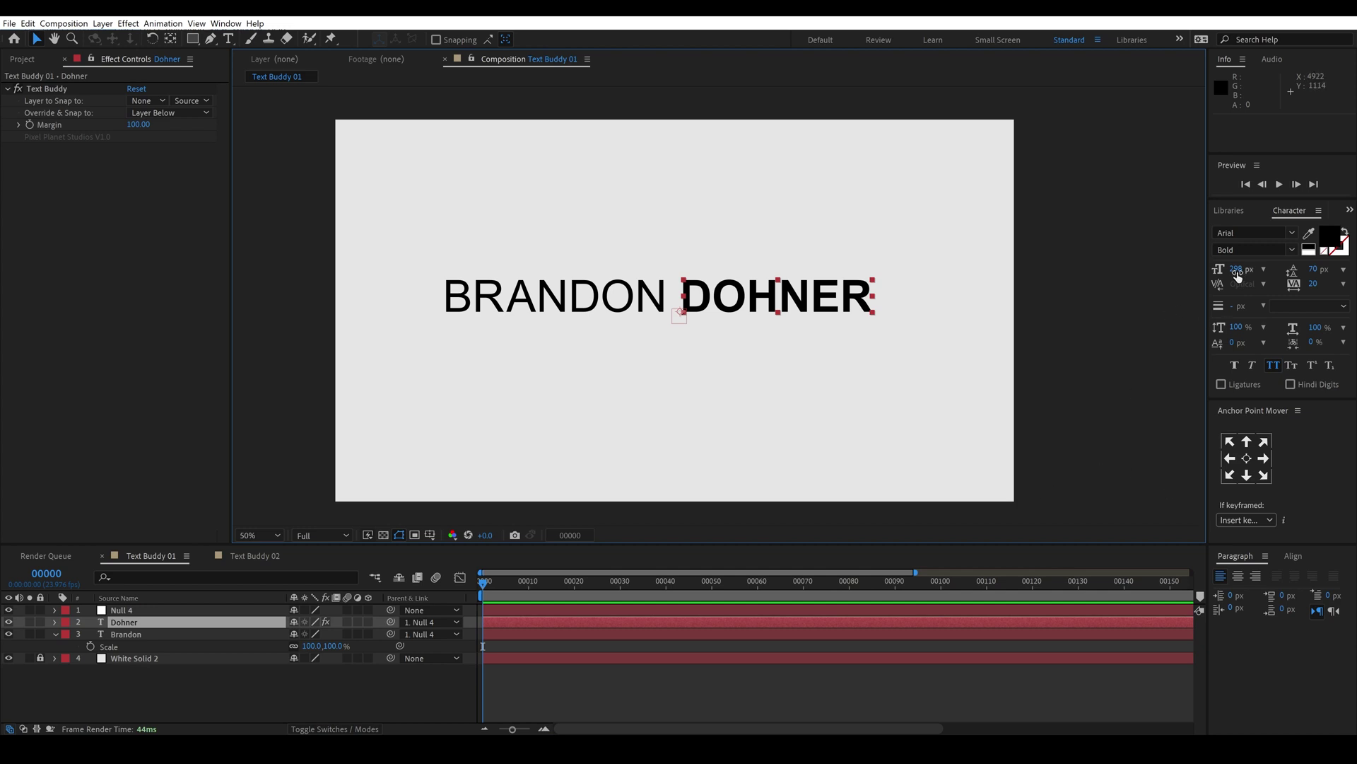
{"action": "left_click_drag", "start_coordinate": [1238, 275], "coordinate": [1340, 275]}
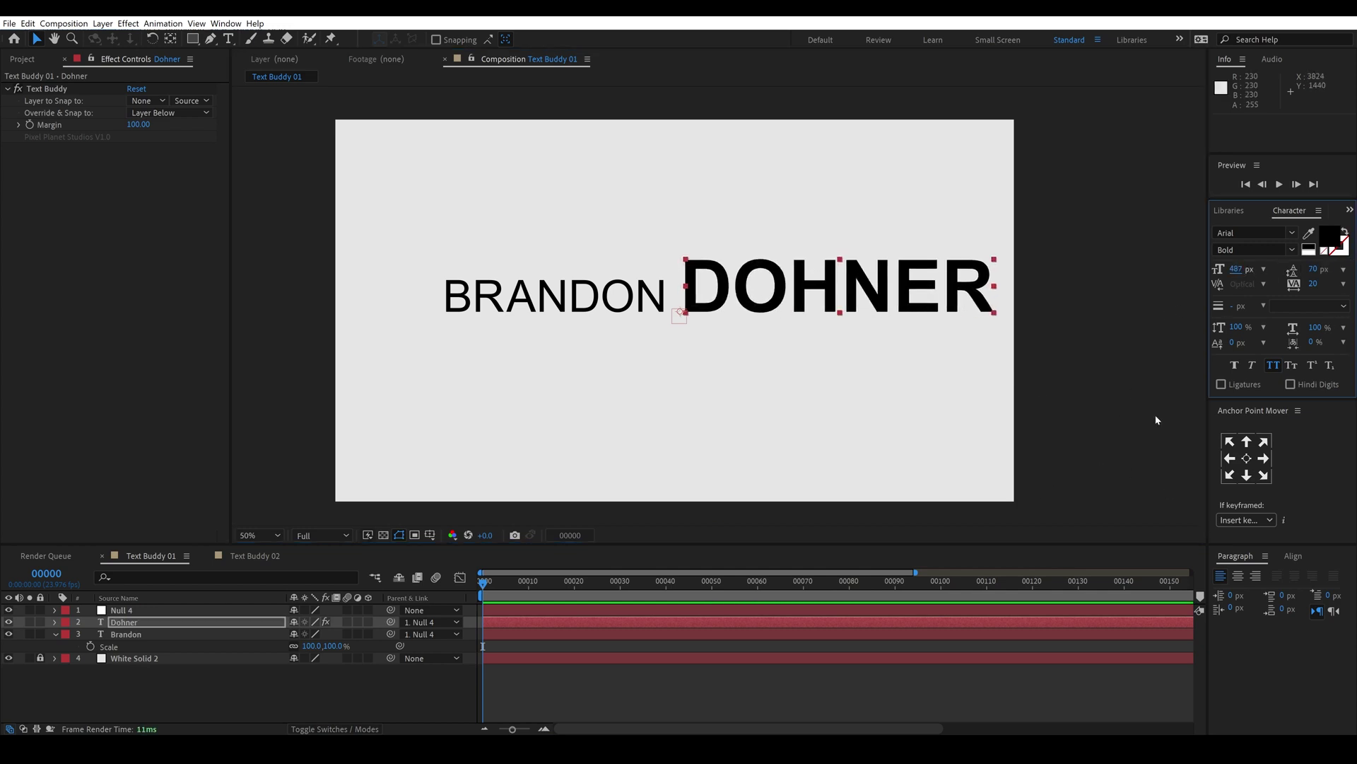
{"action": "left_click", "coordinate": [1249, 421]}
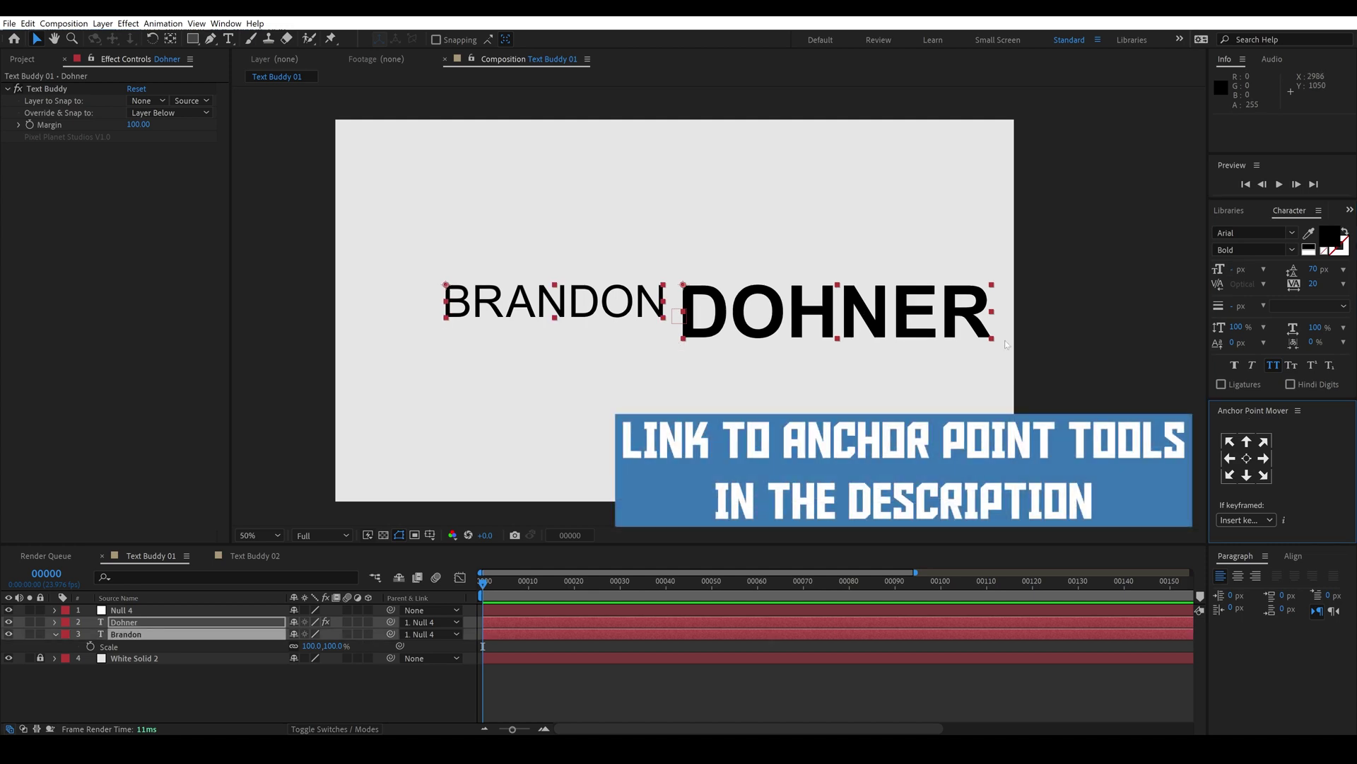
{"action": "left_click", "coordinate": [1230, 475]}
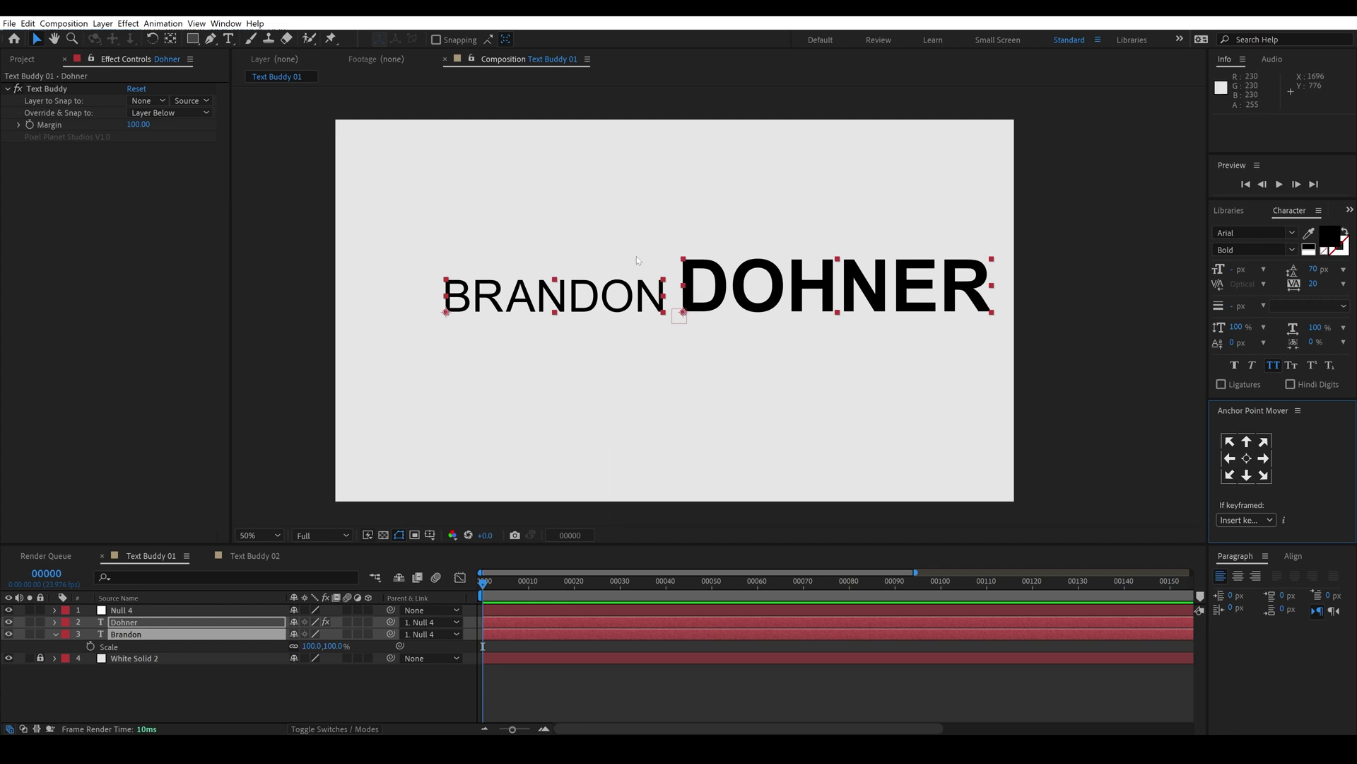
{"action": "left_click", "coordinate": [1230, 460]}
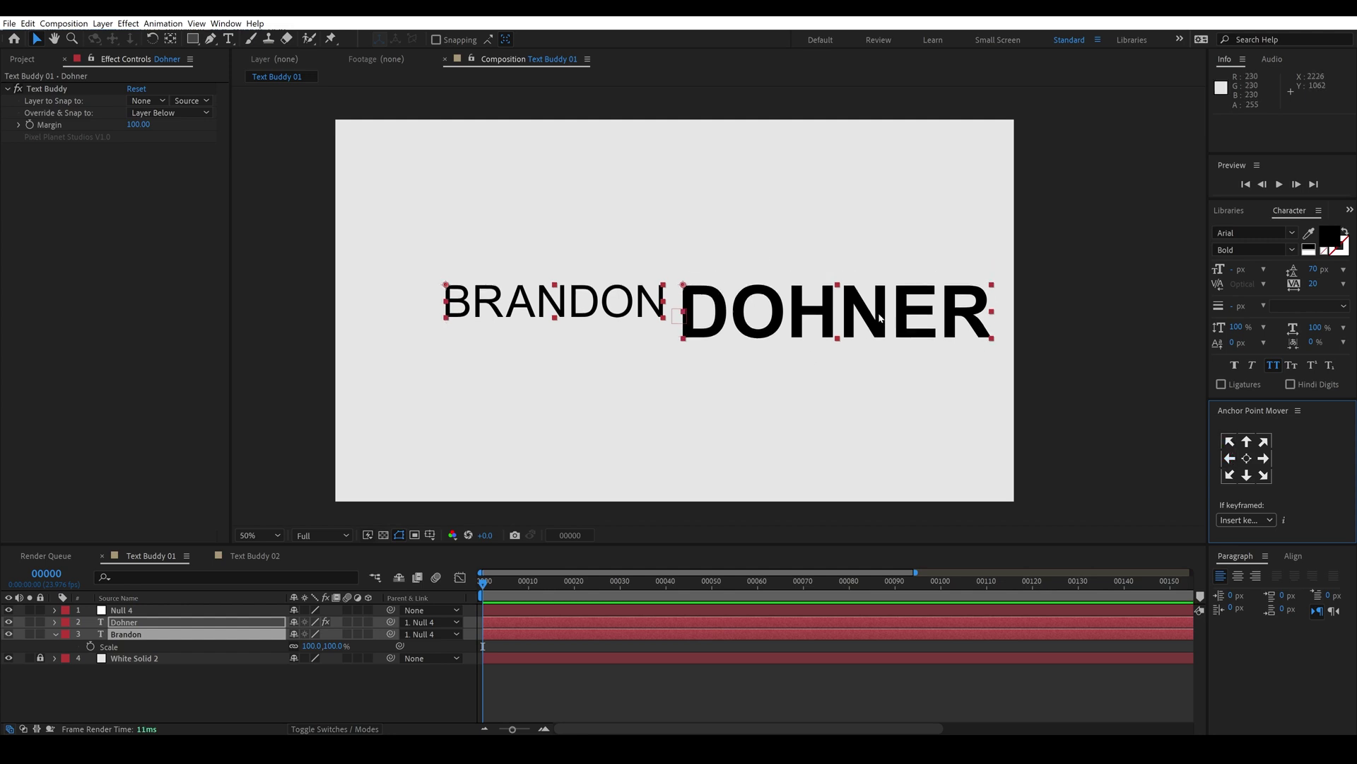
{"action": "left_click", "coordinate": [254, 556]}
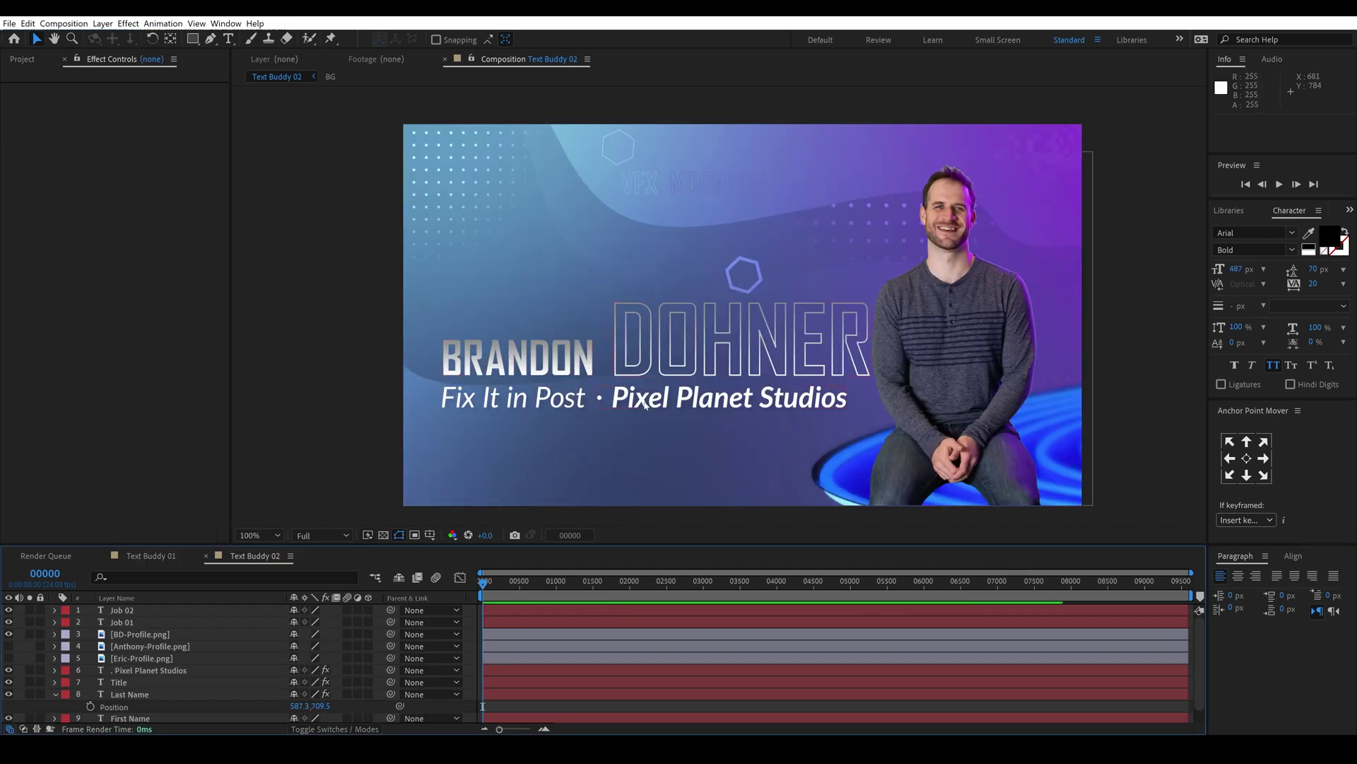
{"action": "double_click", "coordinate": [533, 365]}
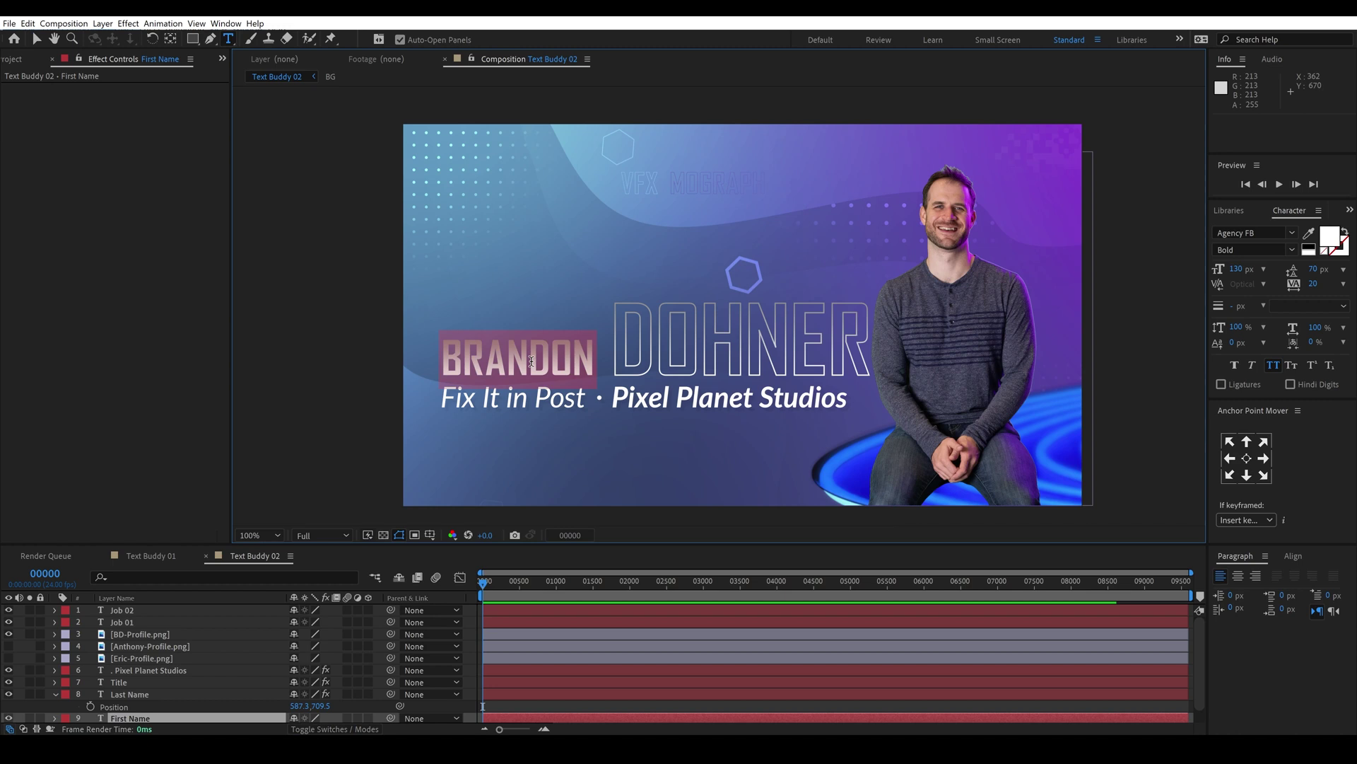
{"action": "key", "text": "Escape"}
{"action": "key", "text": "v"}
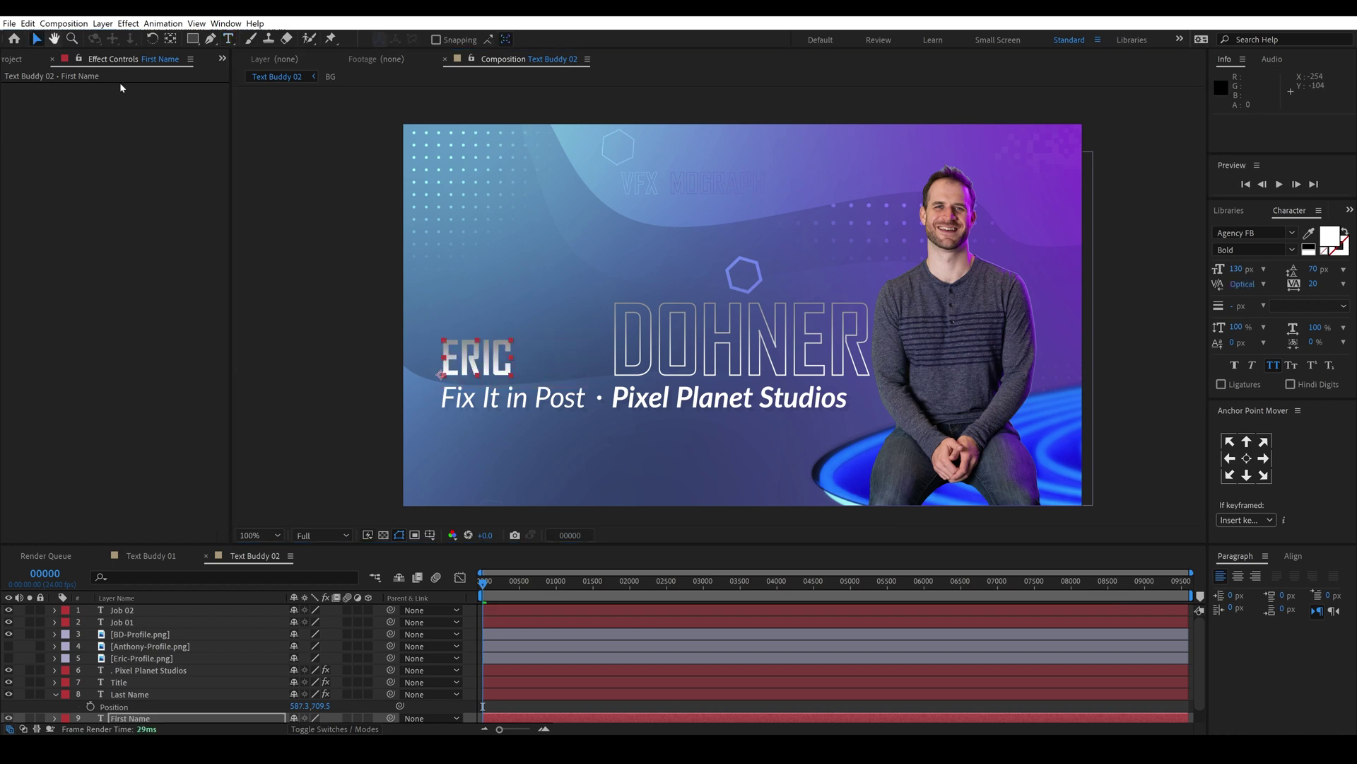
{"action": "double_click", "coordinate": [675, 361]}
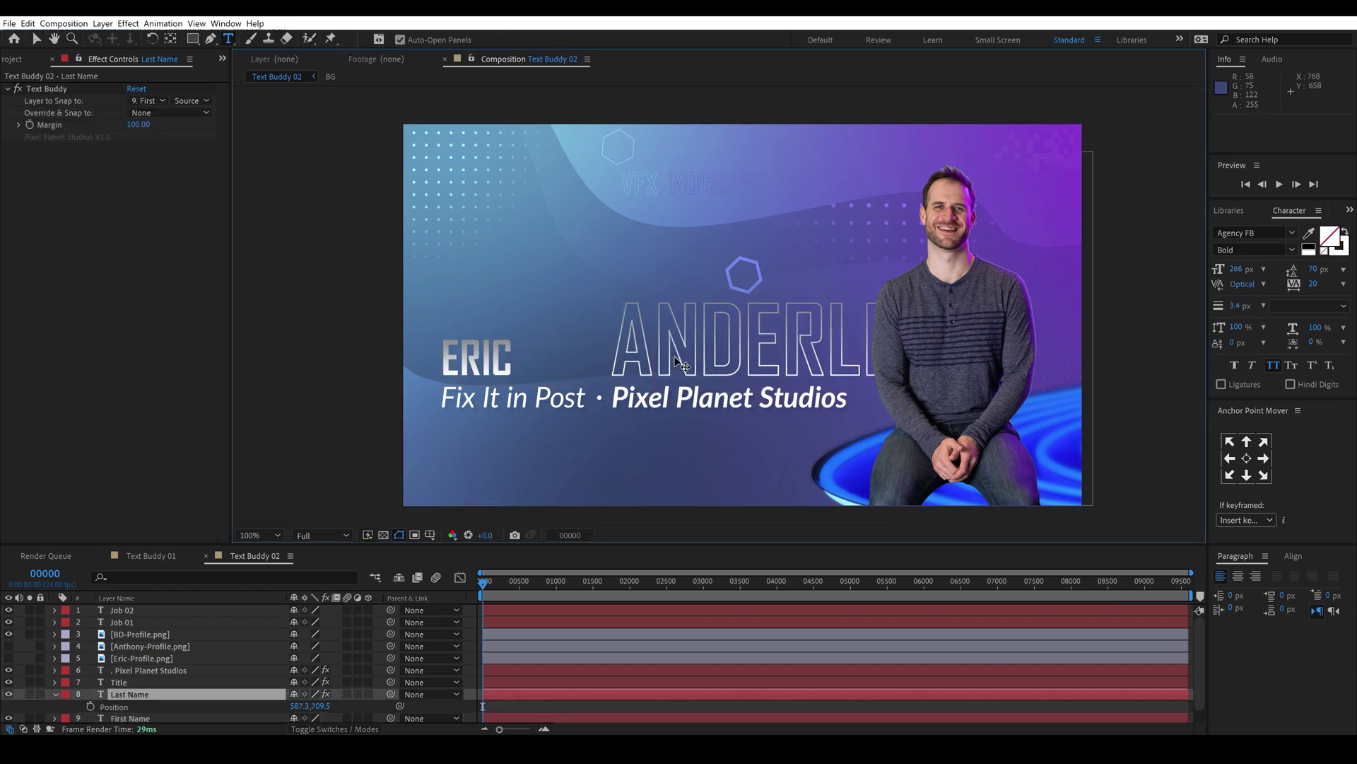
{"action": "key", "text": "Escape"}
Step: Replace 'Fix It in Post' with FX Jedi and set the job labels to 3D and VFX
{"action": "double_click", "coordinate": [521, 403]}
{"action": "key", "text": "BackSpace"}
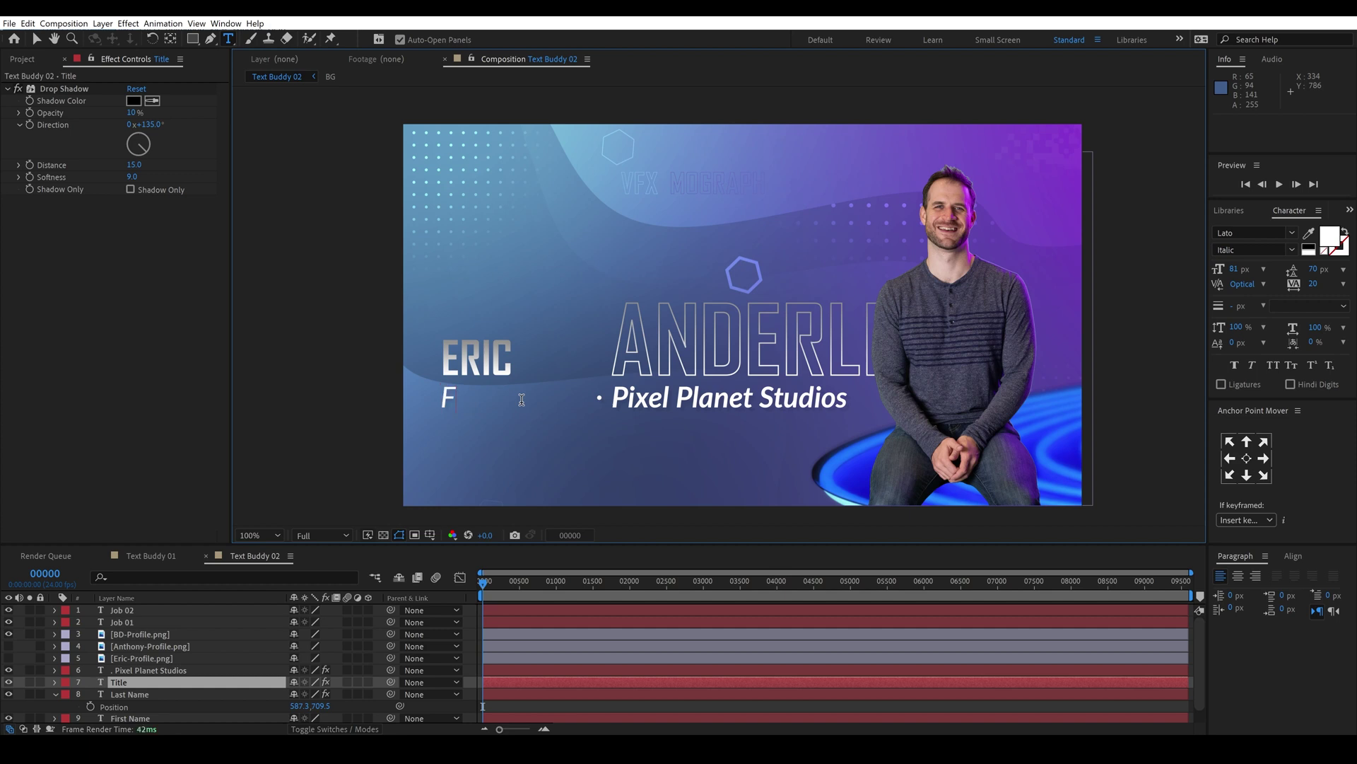
{"action": "type", "text": "FX Jedi"}
{"action": "key", "text": "Escape"}
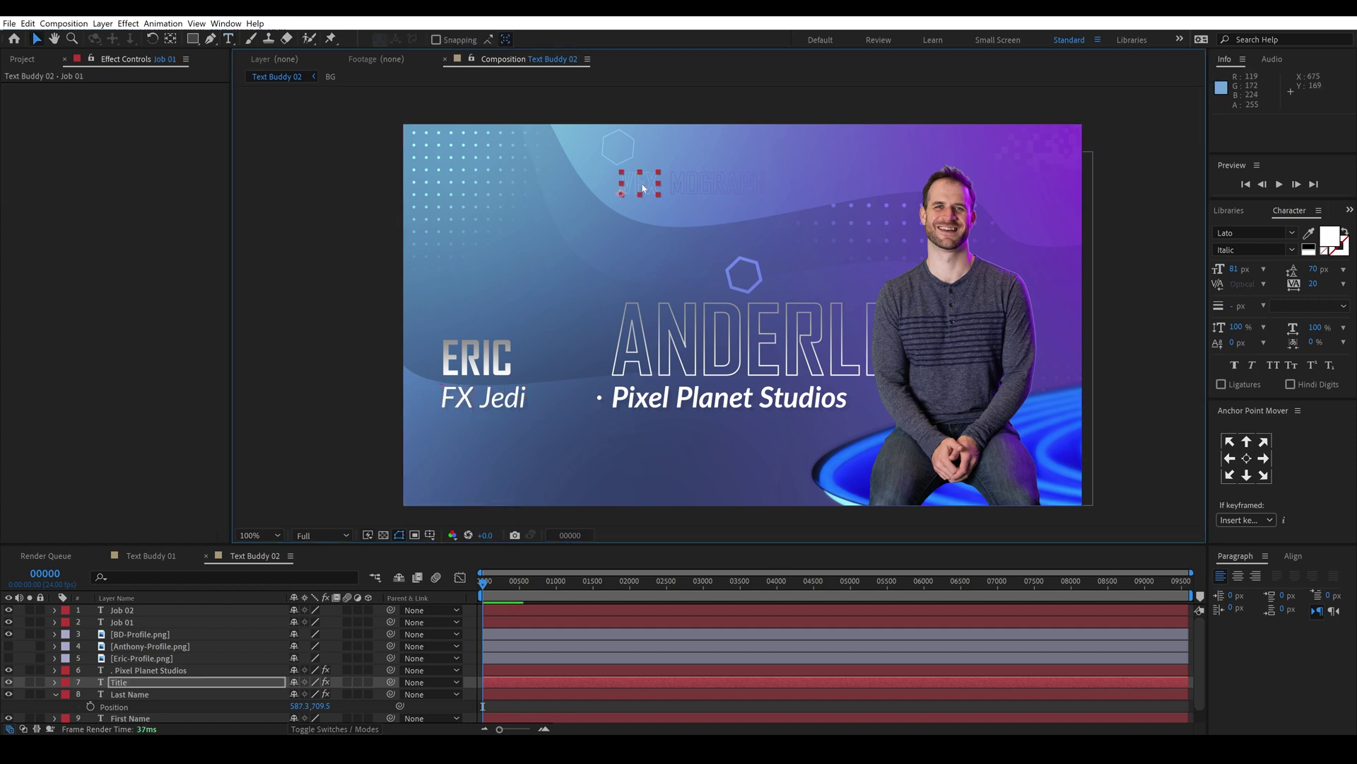
{"action": "double_click", "coordinate": [642, 184]}
{"action": "type", "text": "3D"}
{"action": "double_click", "coordinate": [707, 185]}
{"action": "type", "text": "VFX"}
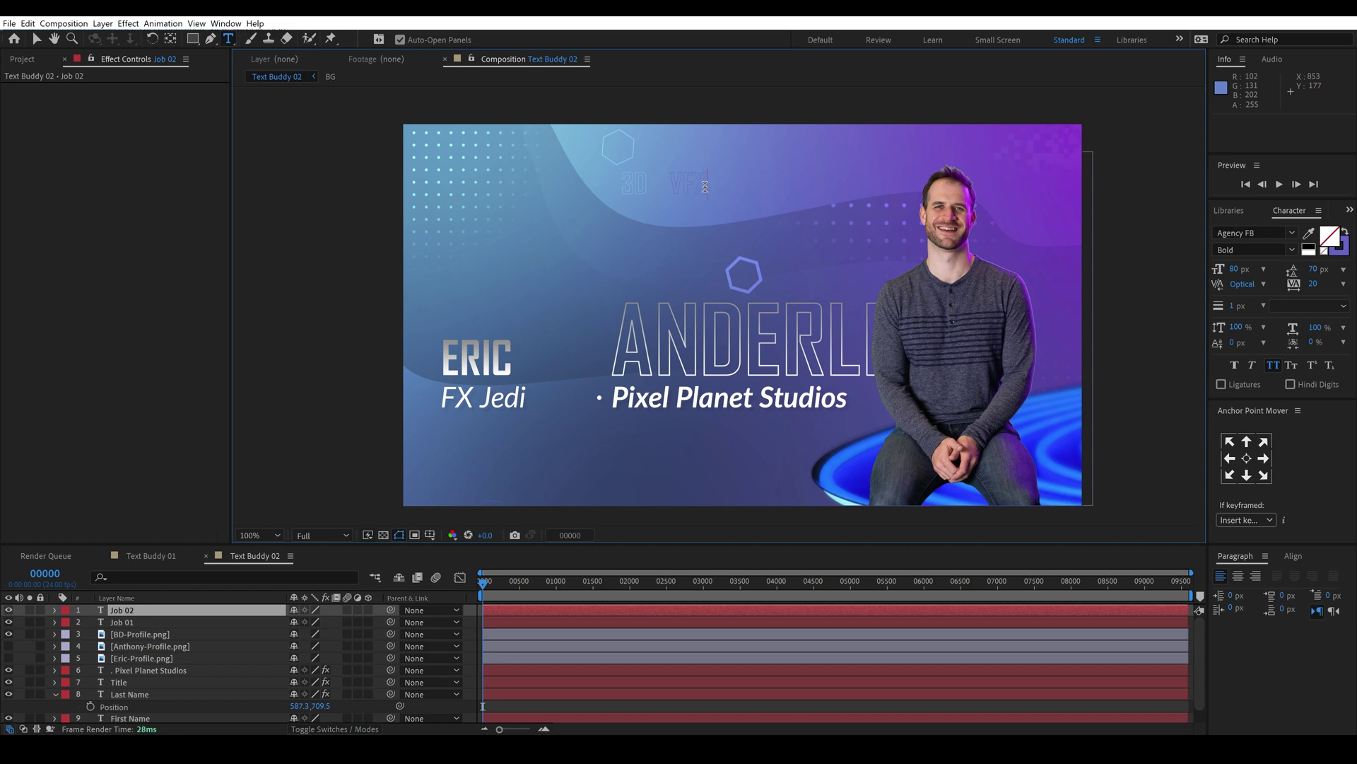
{"action": "key", "text": "Escape"}
{"action": "key", "text": "v"}
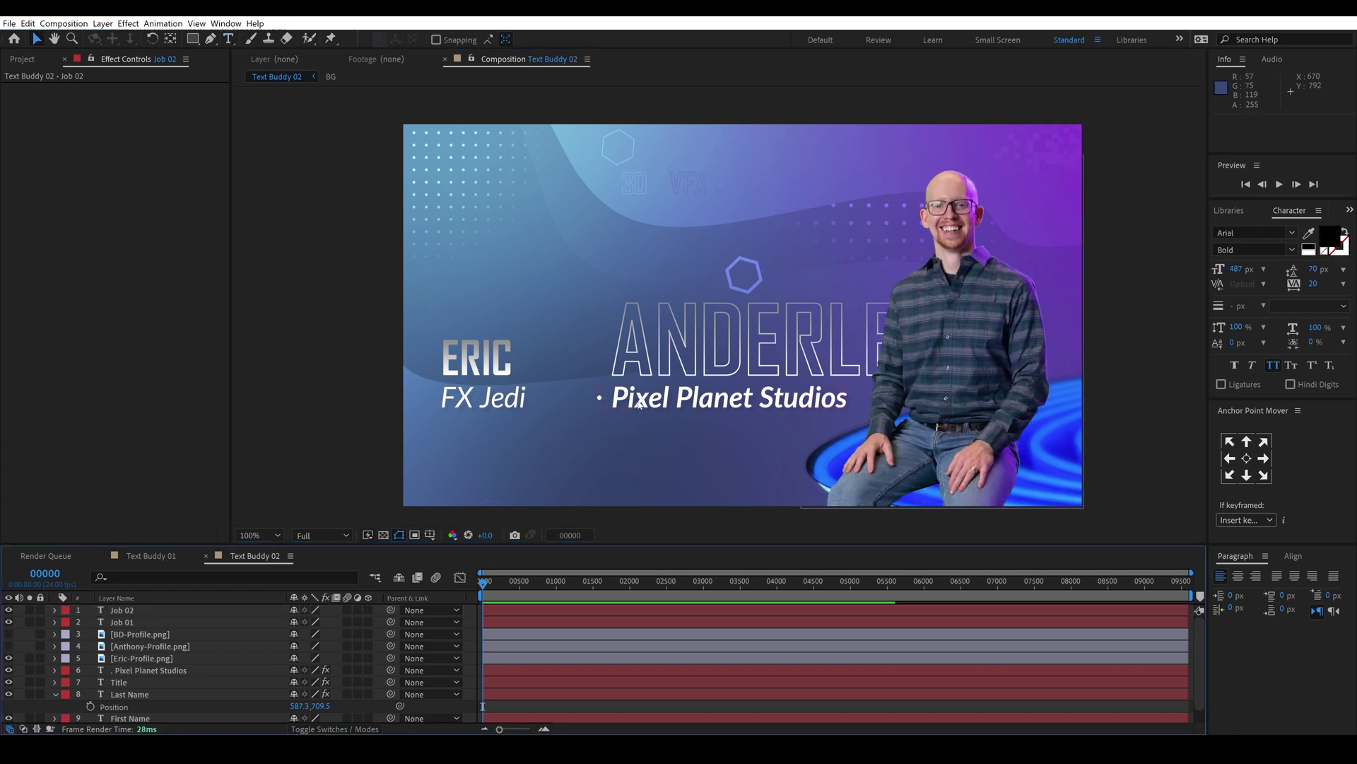
Step: Move Pixel Planet Studios about 80 px left and try nudging the VFX label, then undo
{"action": "left_click_drag", "start_coordinate": [640, 398], "coordinate": [545, 365]}
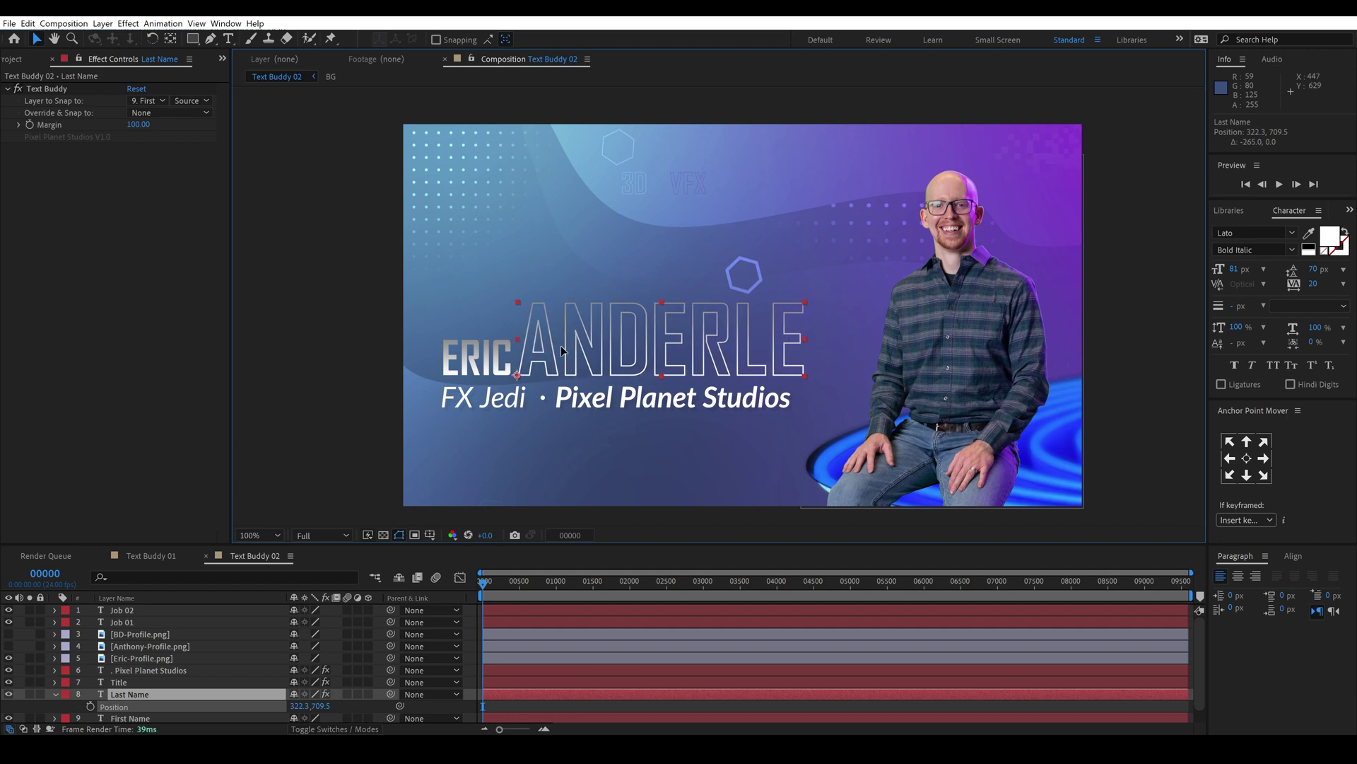
{"action": "left_click_drag", "start_coordinate": [693, 188], "coordinate": [675, 186]}
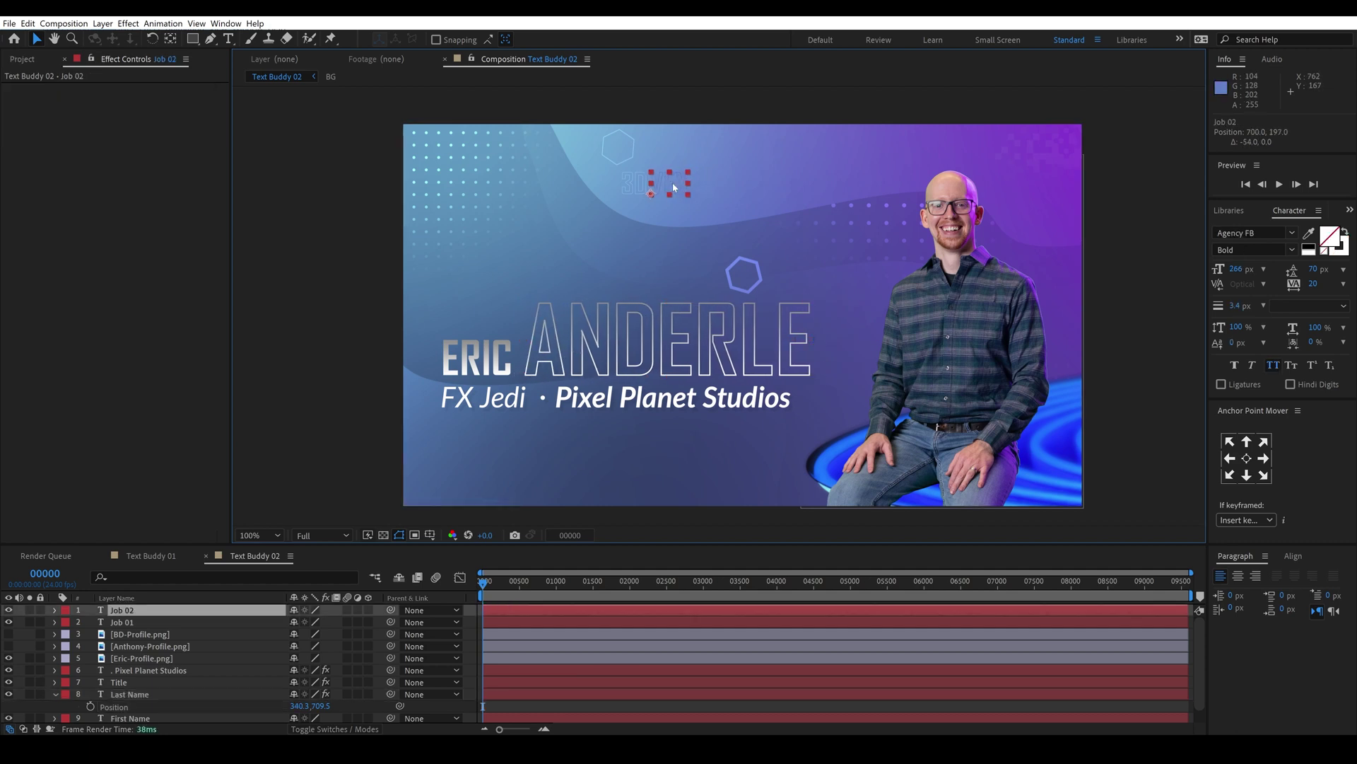
{"action": "left_click_drag", "start_coordinate": [674, 187], "coordinate": [677, 188]}
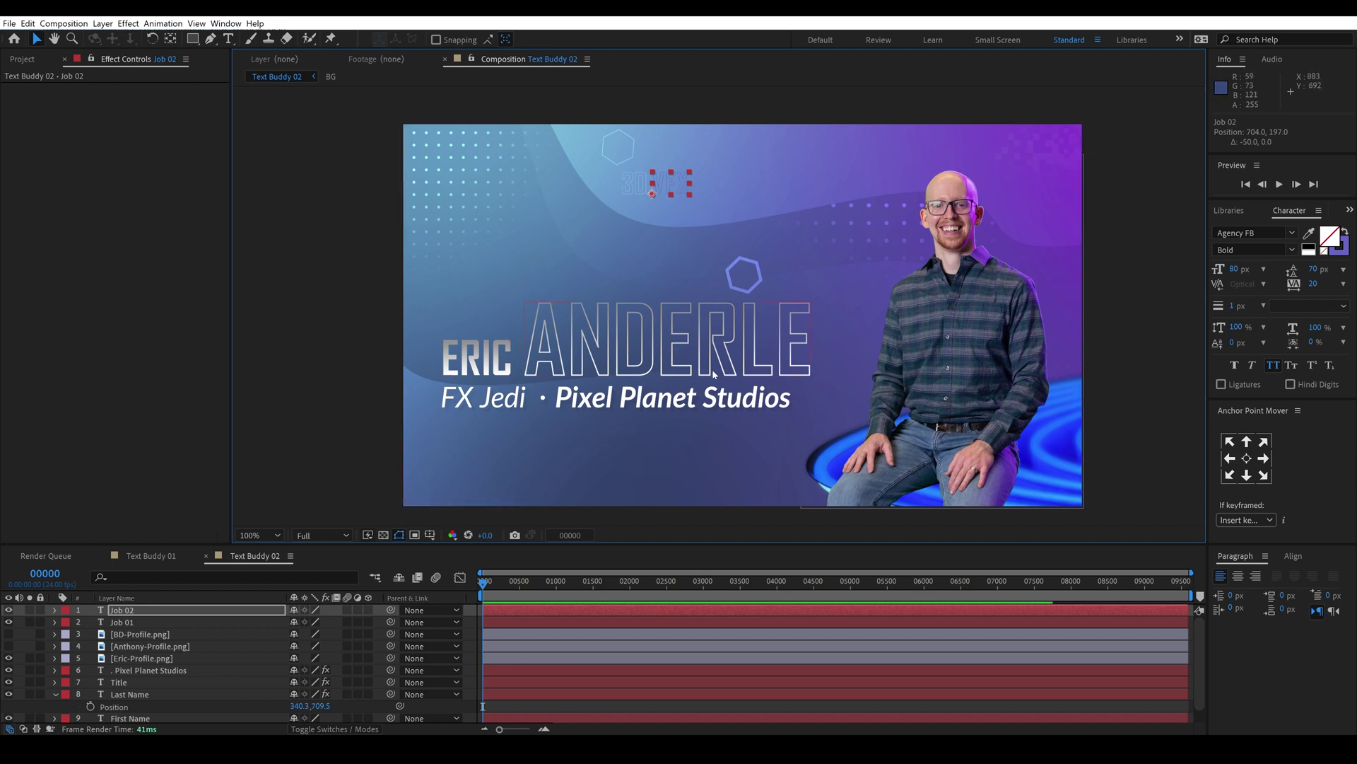
{"action": "key", "text": "ctrl+z"}
{"action": "key", "text": "ctrl+z"}
{"action": "key", "text": "ctrl+z"}
{"action": "key", "text": "ctrl+z"}
Step: Apply Text Buddy to the Job 02 label and set Override & Snap to Layer Below
{"action": "key", "text": "ctrl+5"}
{"action": "left_click", "coordinate": [742, 340], "text": "shift"}
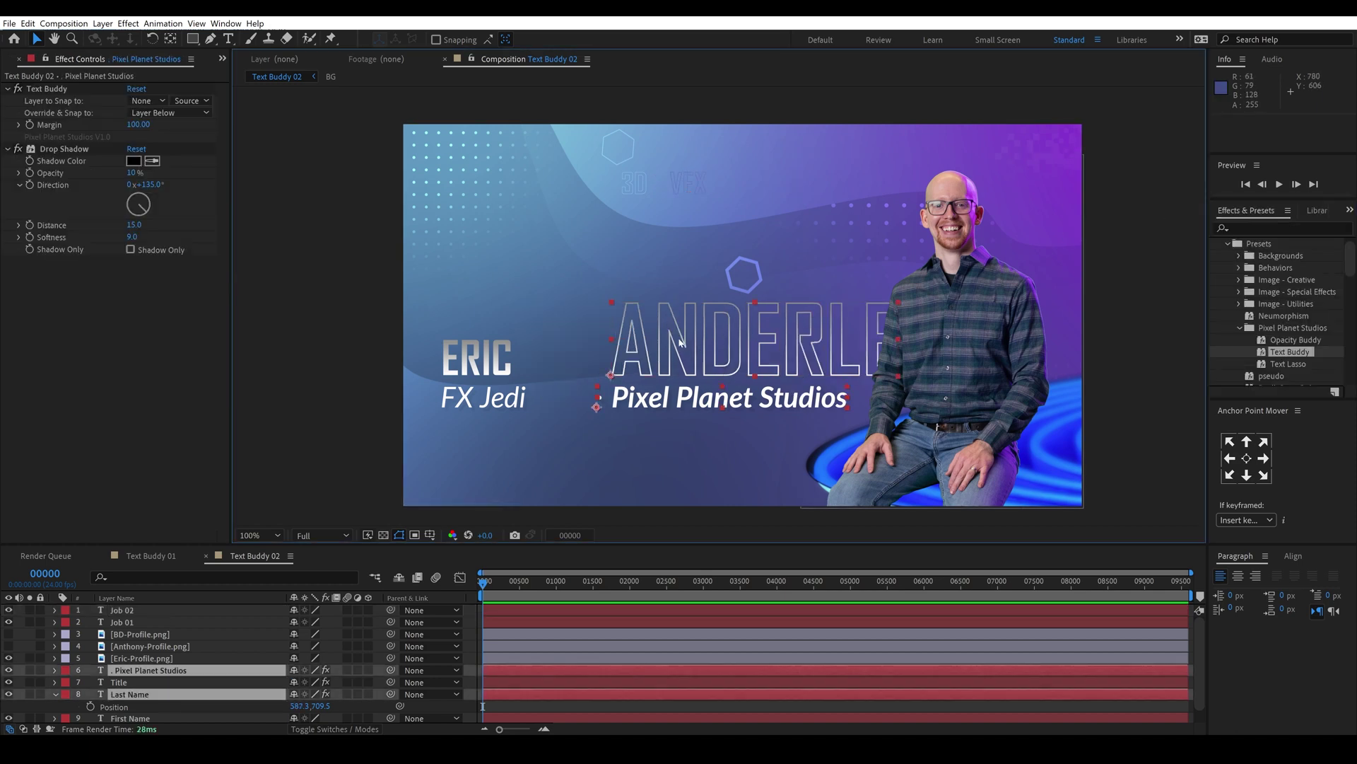
{"action": "left_click", "coordinate": [671, 181], "text": "shift"}
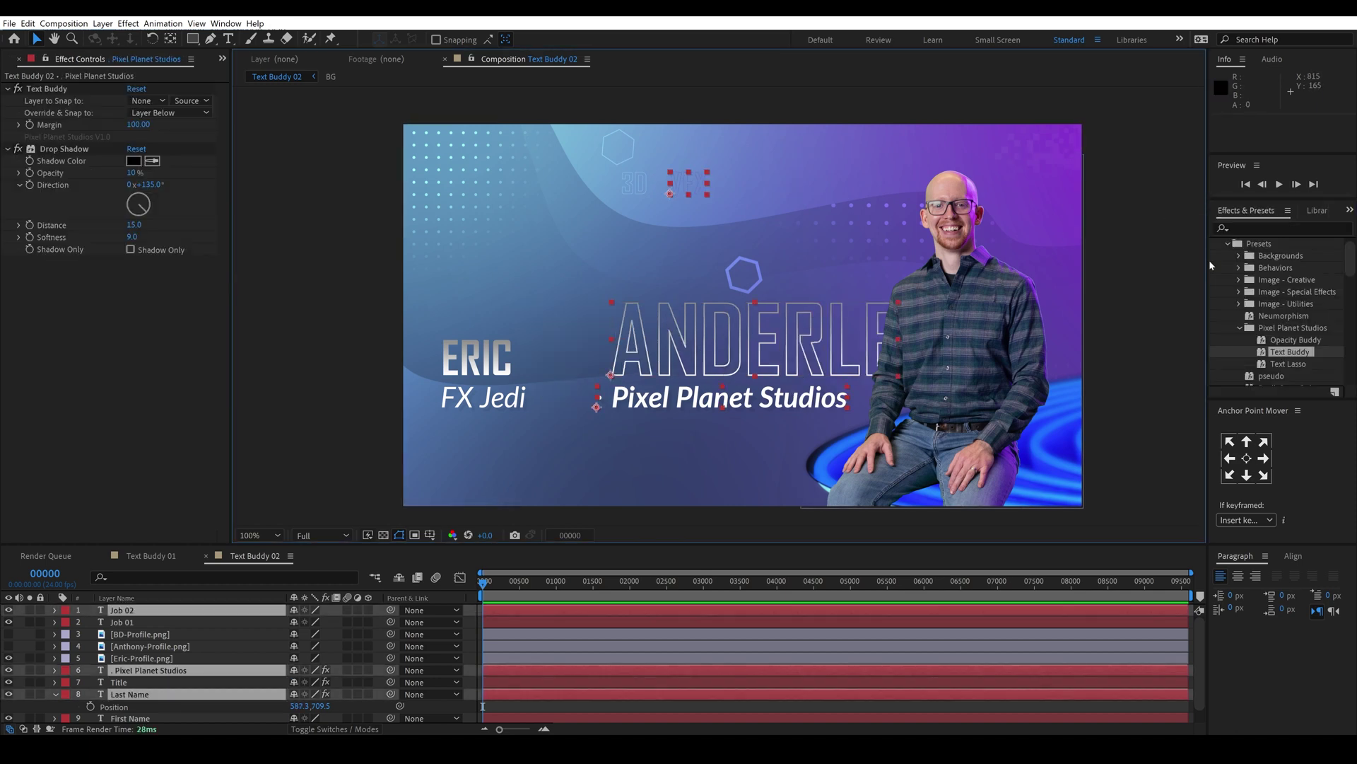
{"action": "double_click", "coordinate": [1291, 352]}
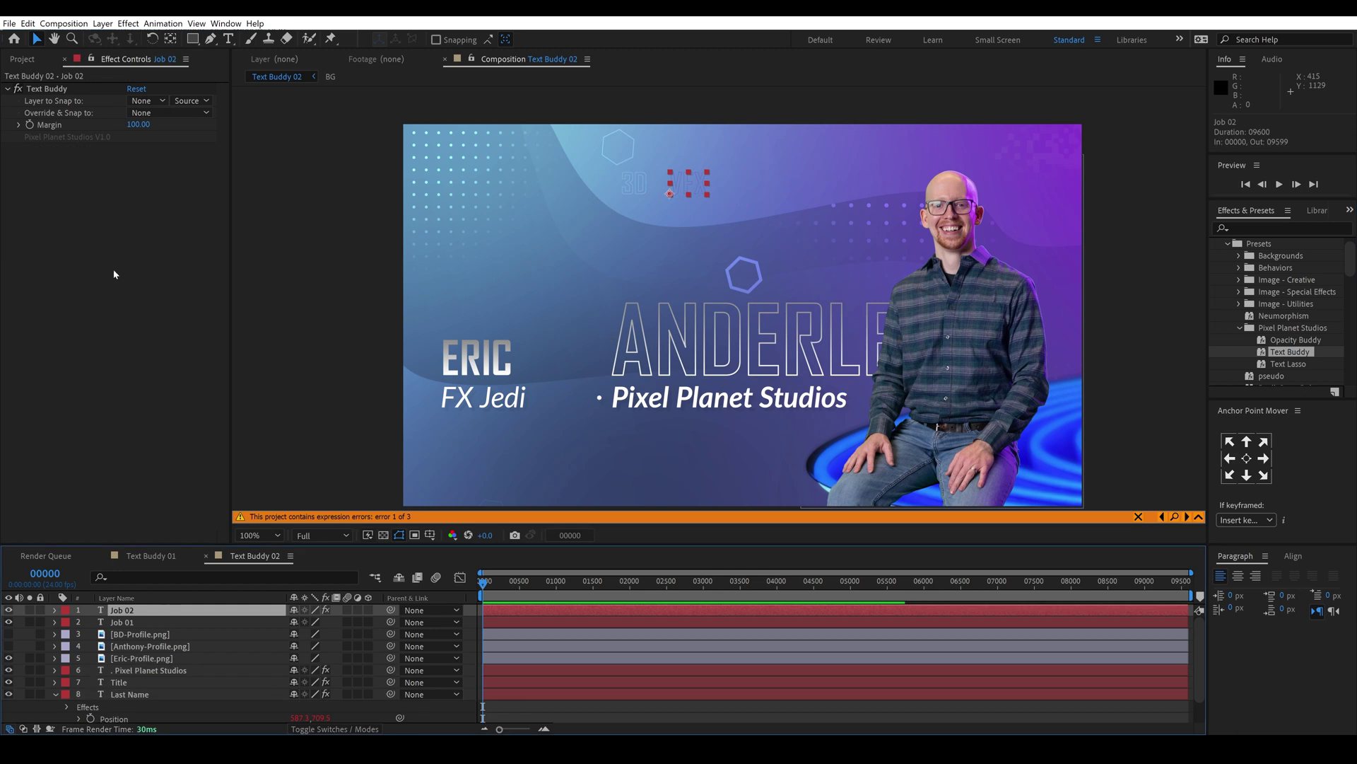
{"action": "left_click", "coordinate": [148, 100]}
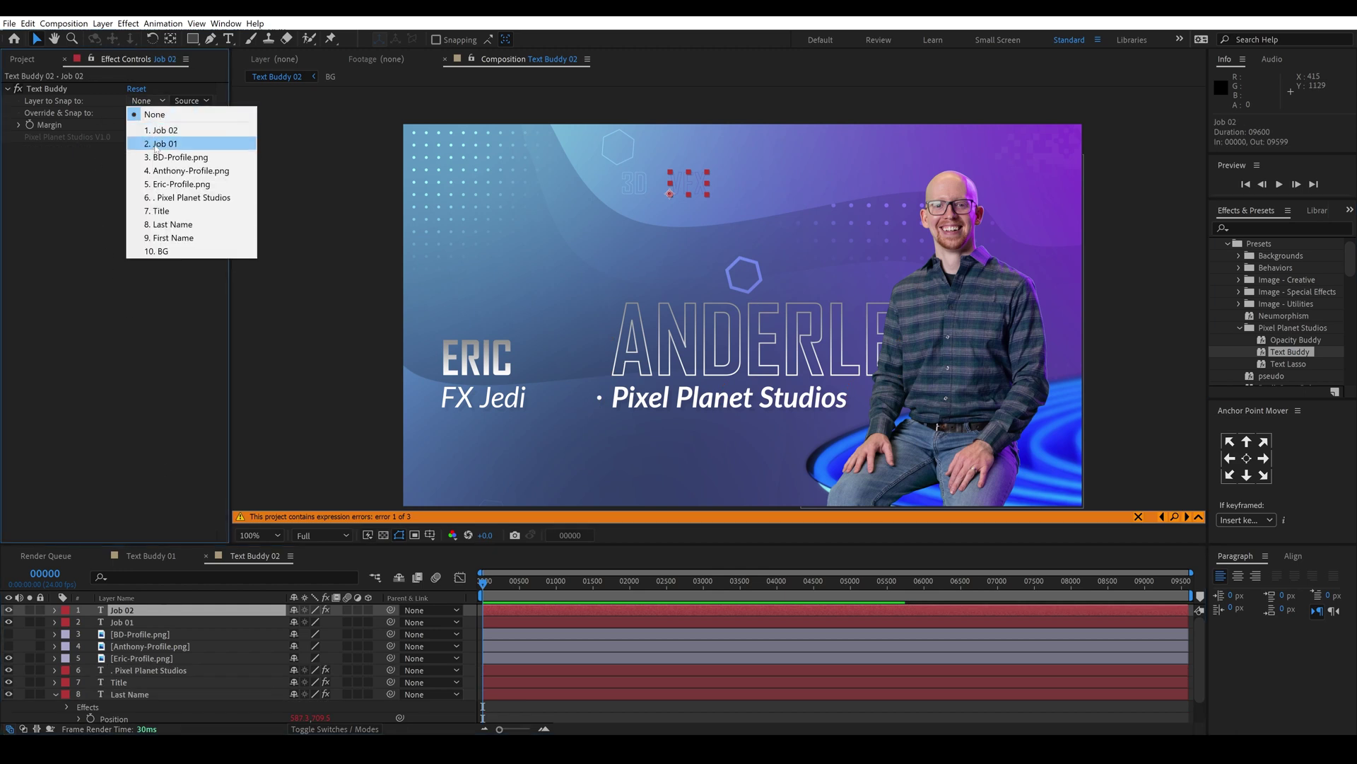
{"action": "left_click", "coordinate": [148, 113]}
{"action": "left_click", "coordinate": [148, 113]}
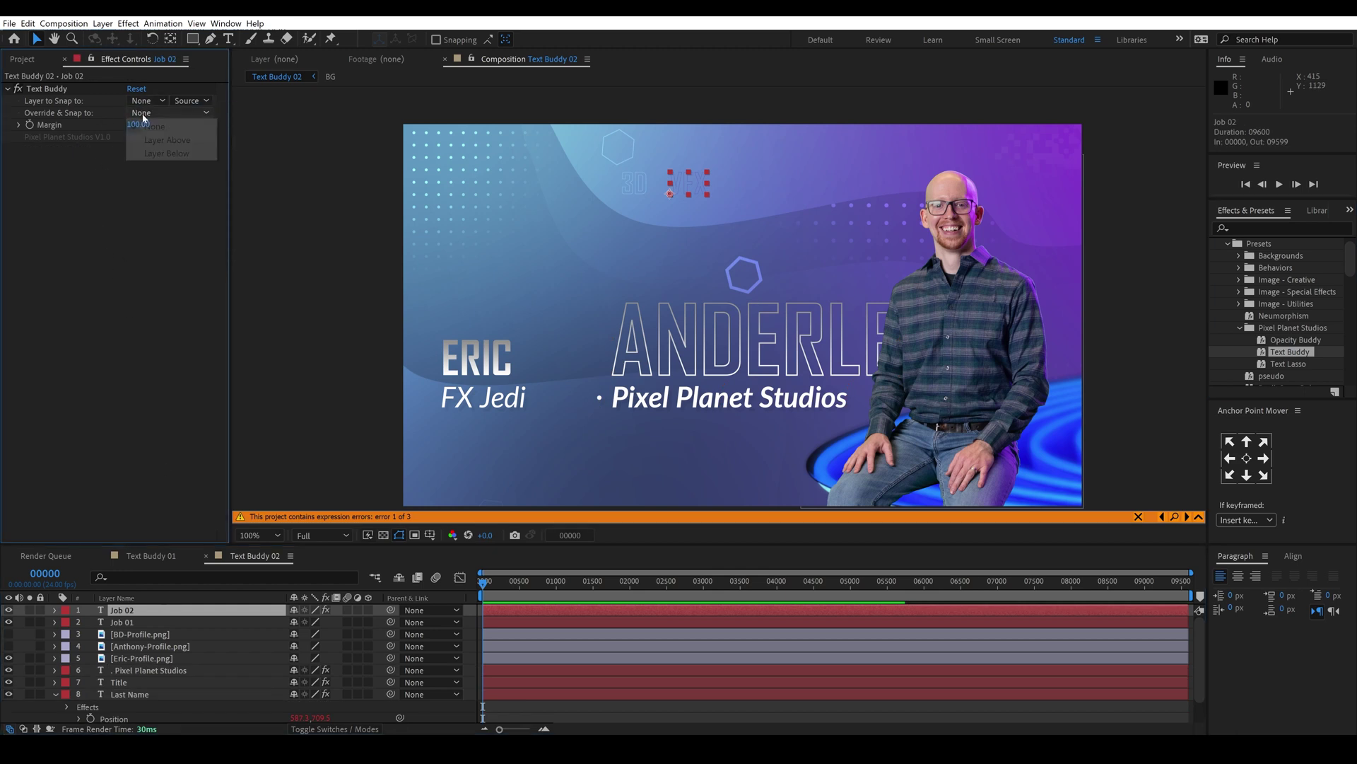
{"action": "left_click", "coordinate": [151, 153]}
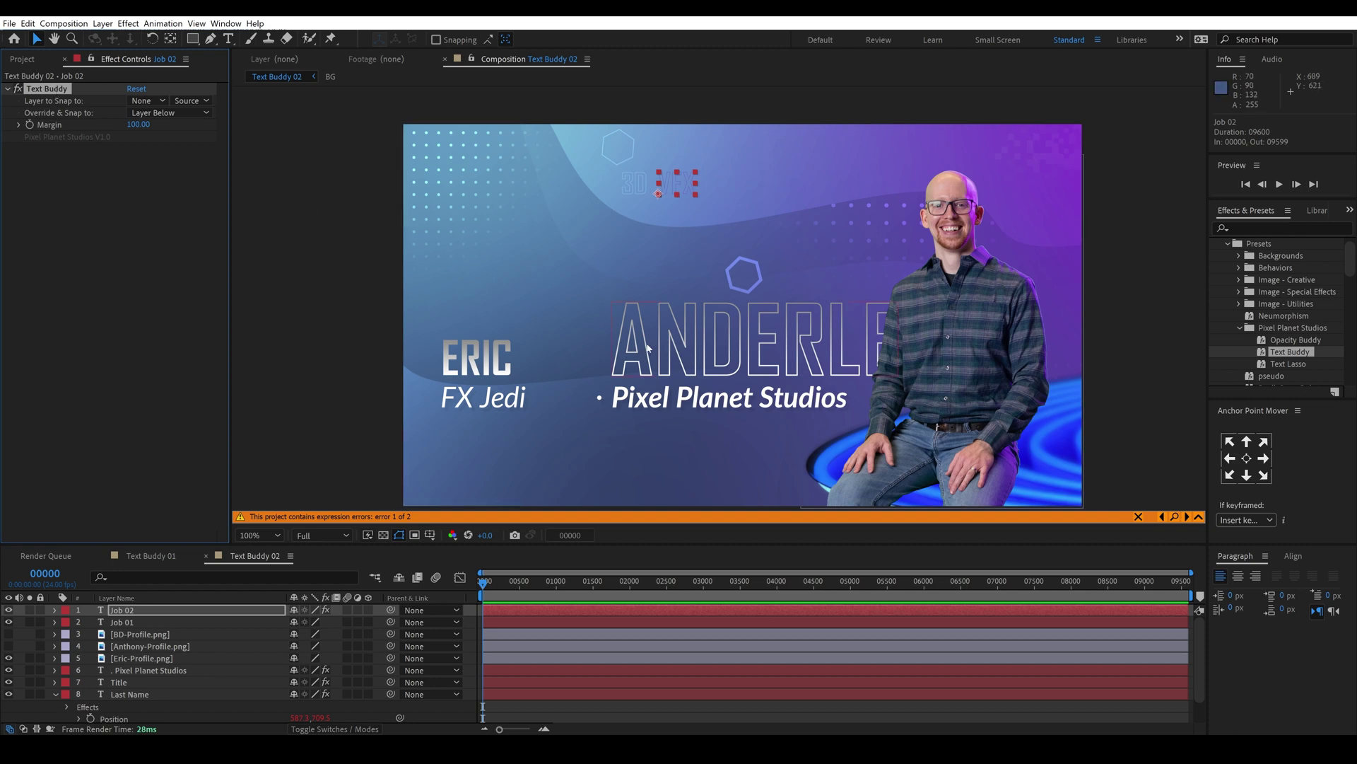
{"action": "left_click", "coordinate": [663, 356]}
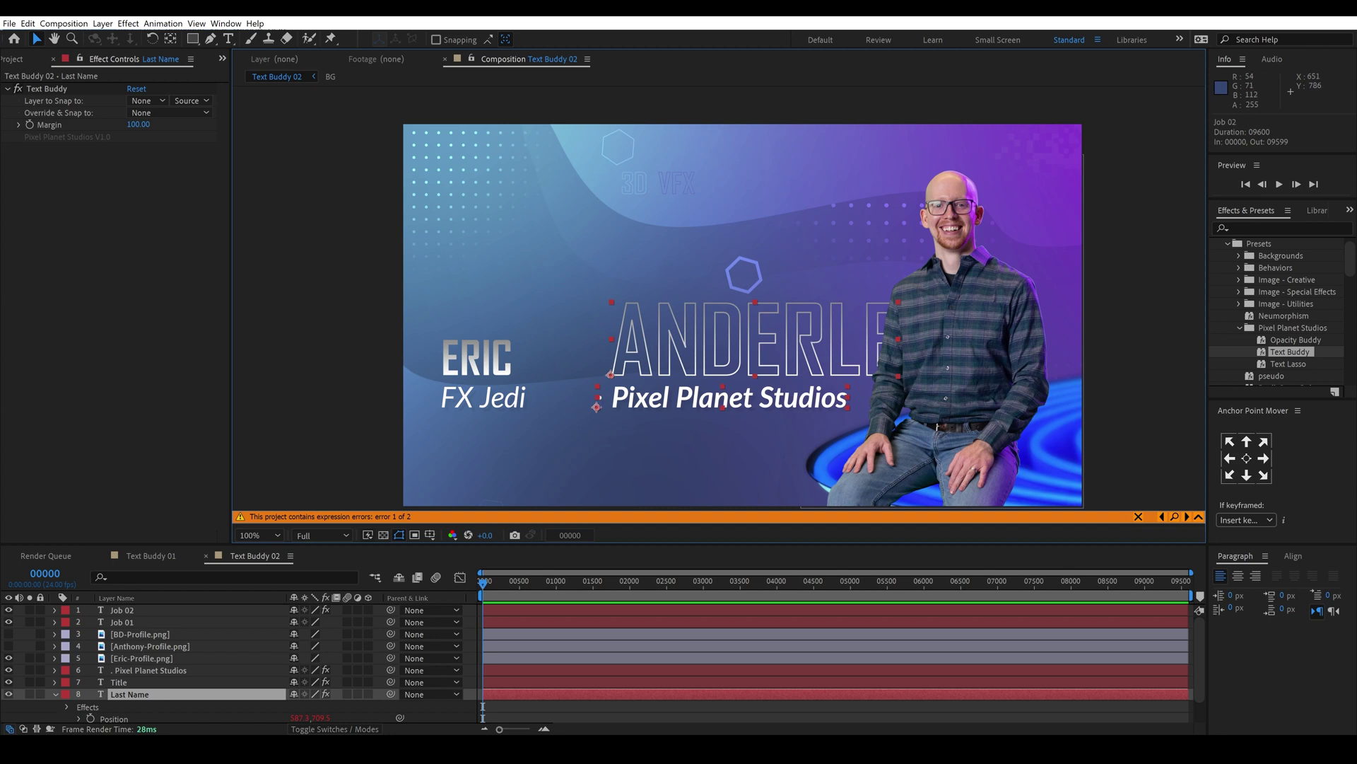
Step: Snap the Last Name layer's Text Buddy to the First Name layer
{"action": "left_click", "coordinate": [599, 400], "text": "shift"}
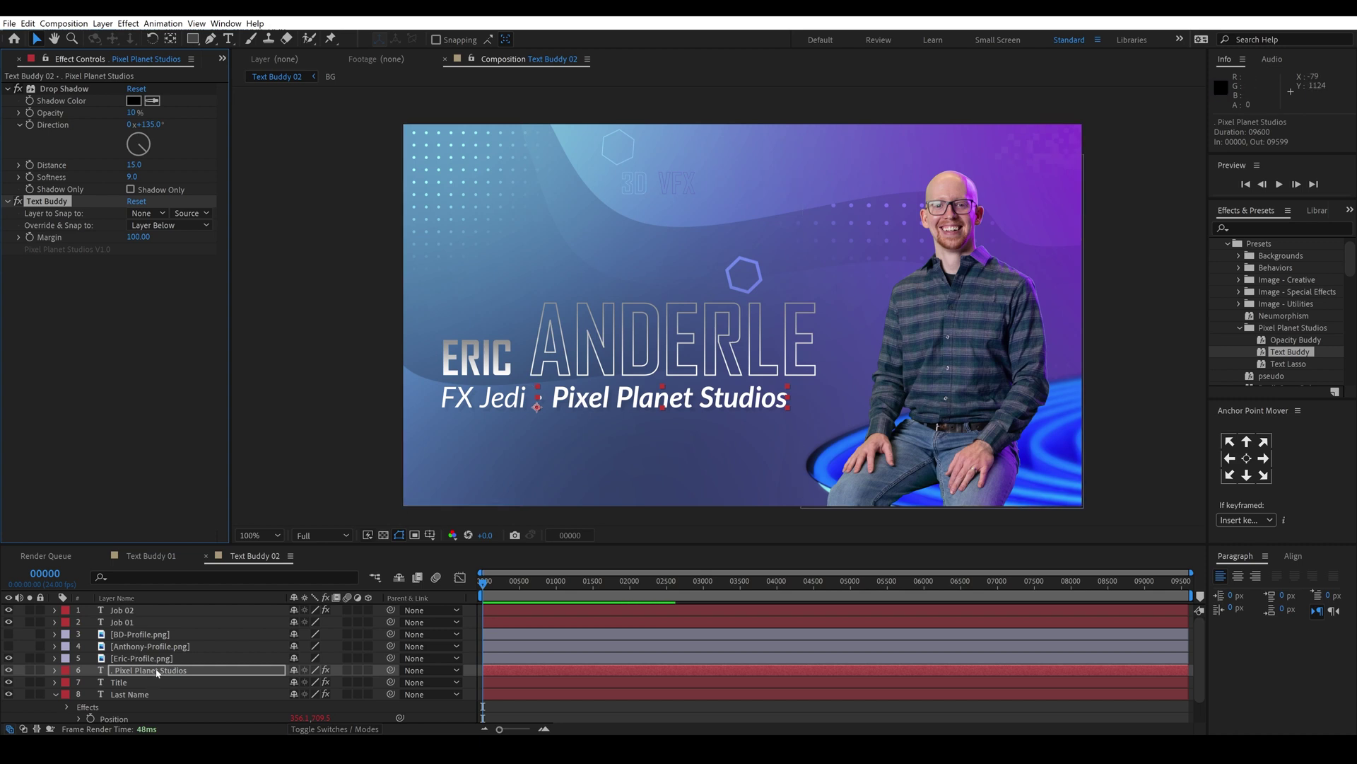
{"action": "left_click", "coordinate": [129, 693]}
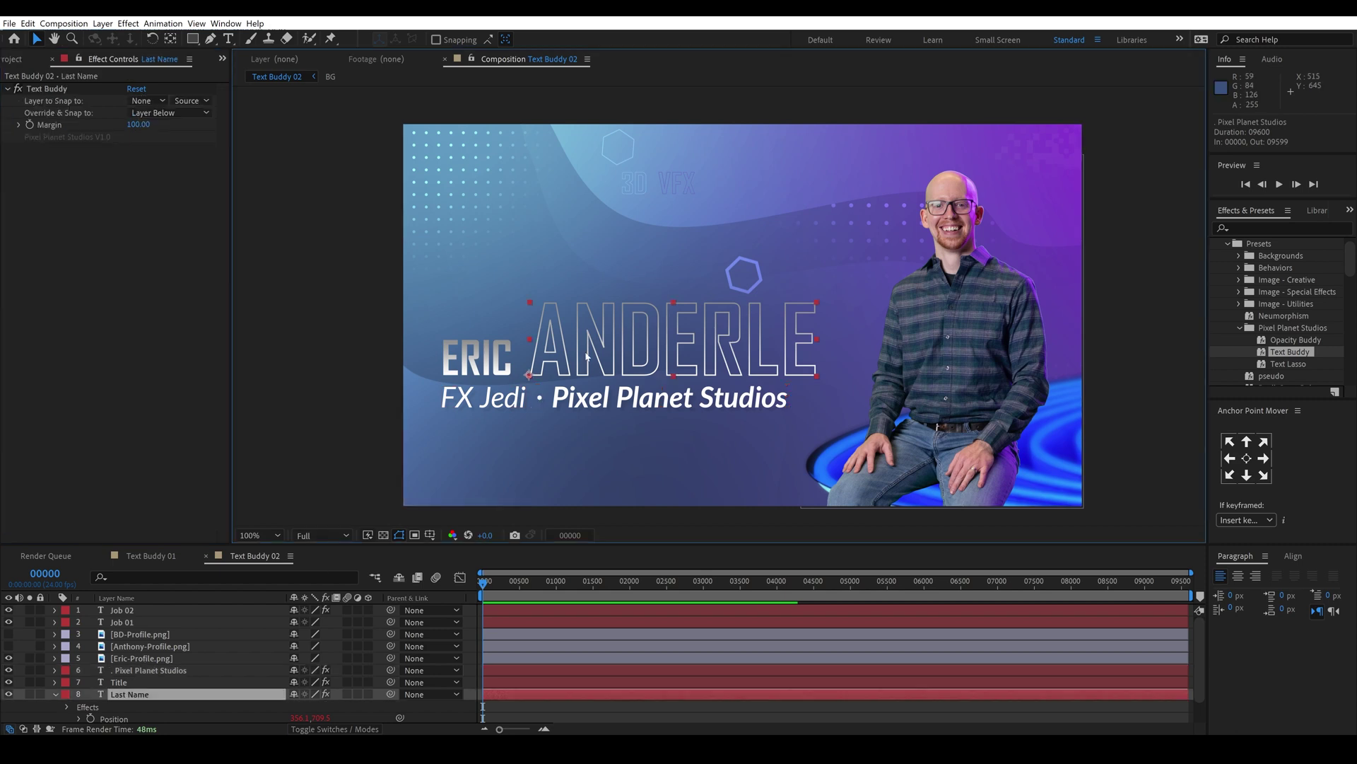
{"action": "scroll", "coordinate": [129, 702], "scroll_direction": "down", "scroll_amount": 2}
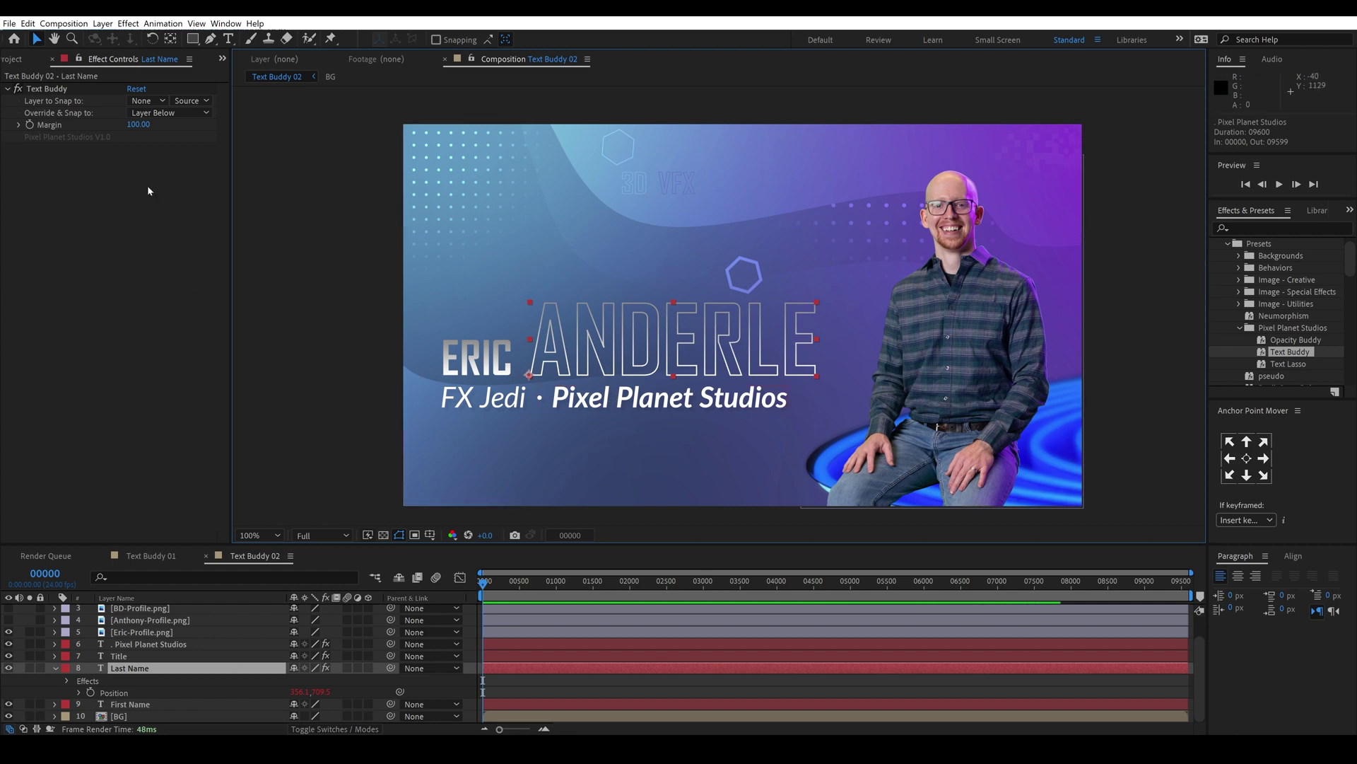
{"action": "left_click", "coordinate": [152, 112]}
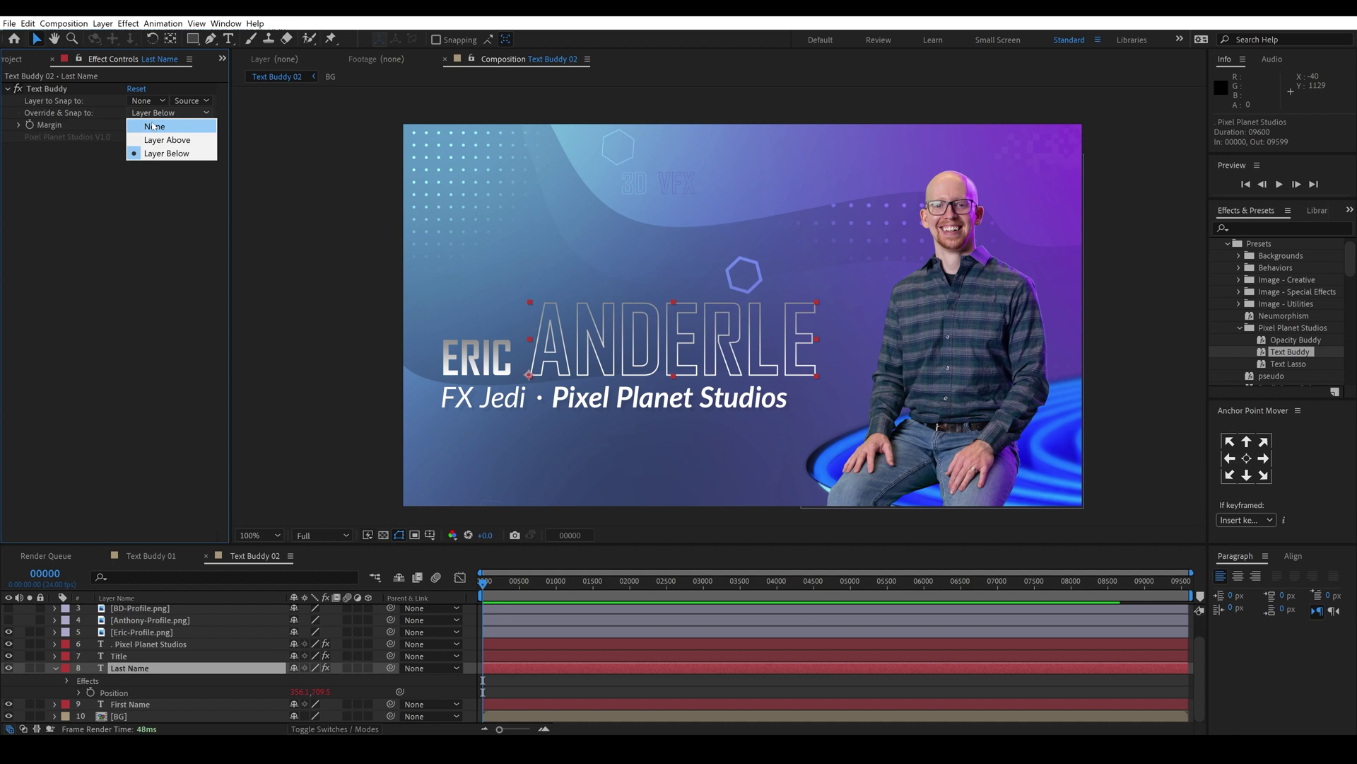
{"action": "left_click", "coordinate": [152, 125]}
{"action": "left_click", "coordinate": [152, 111]}
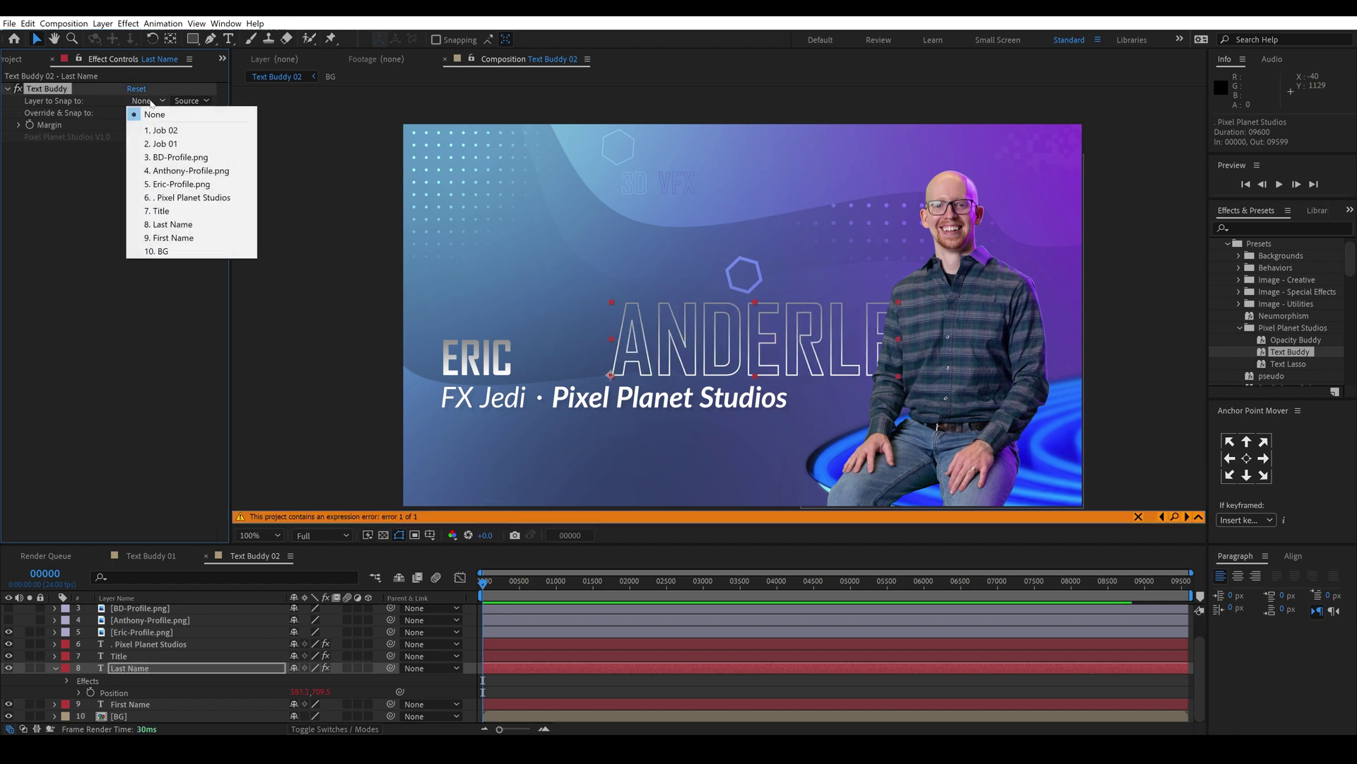
{"action": "left_click", "coordinate": [175, 238]}
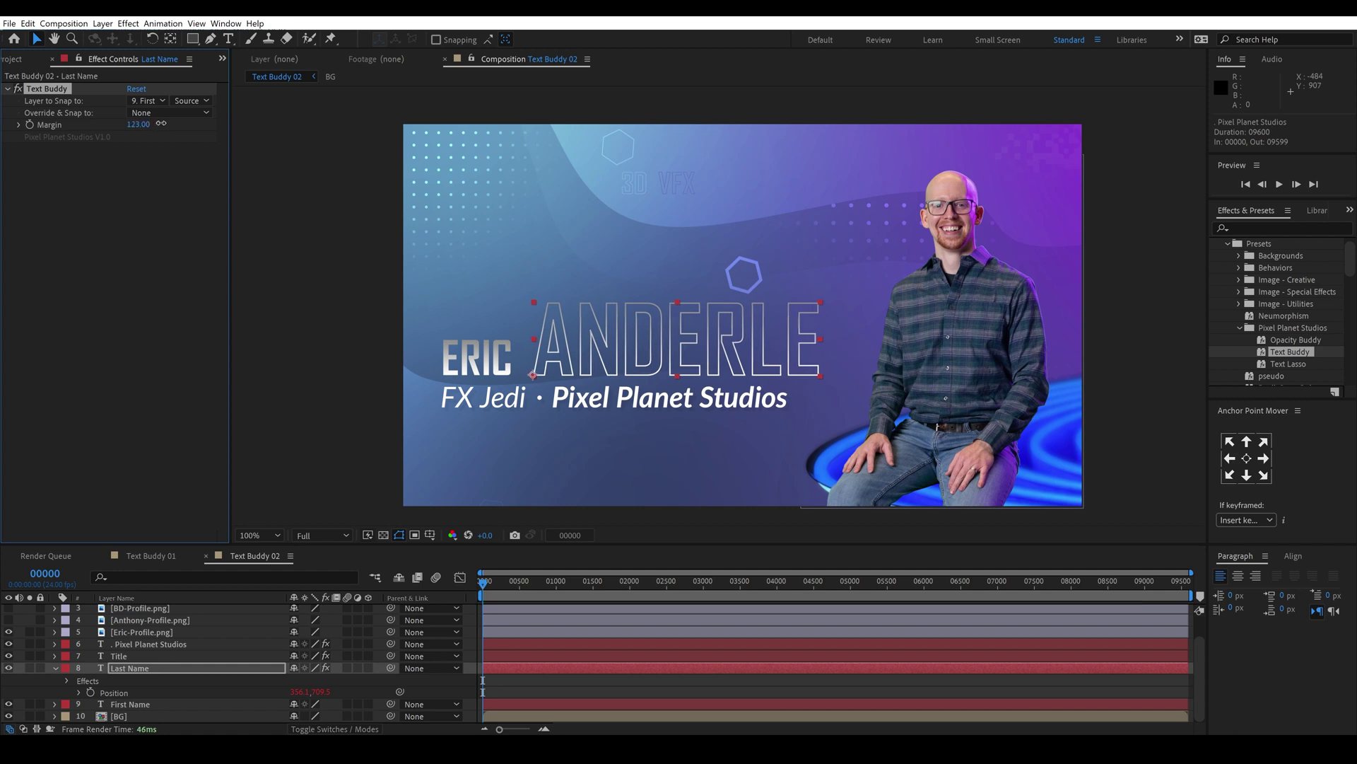
Step: Tighten the name margin to 101 and swap to the bearded man's profile photo
{"action": "left_click_drag", "start_coordinate": [163, 123], "coordinate": [130, 124]}
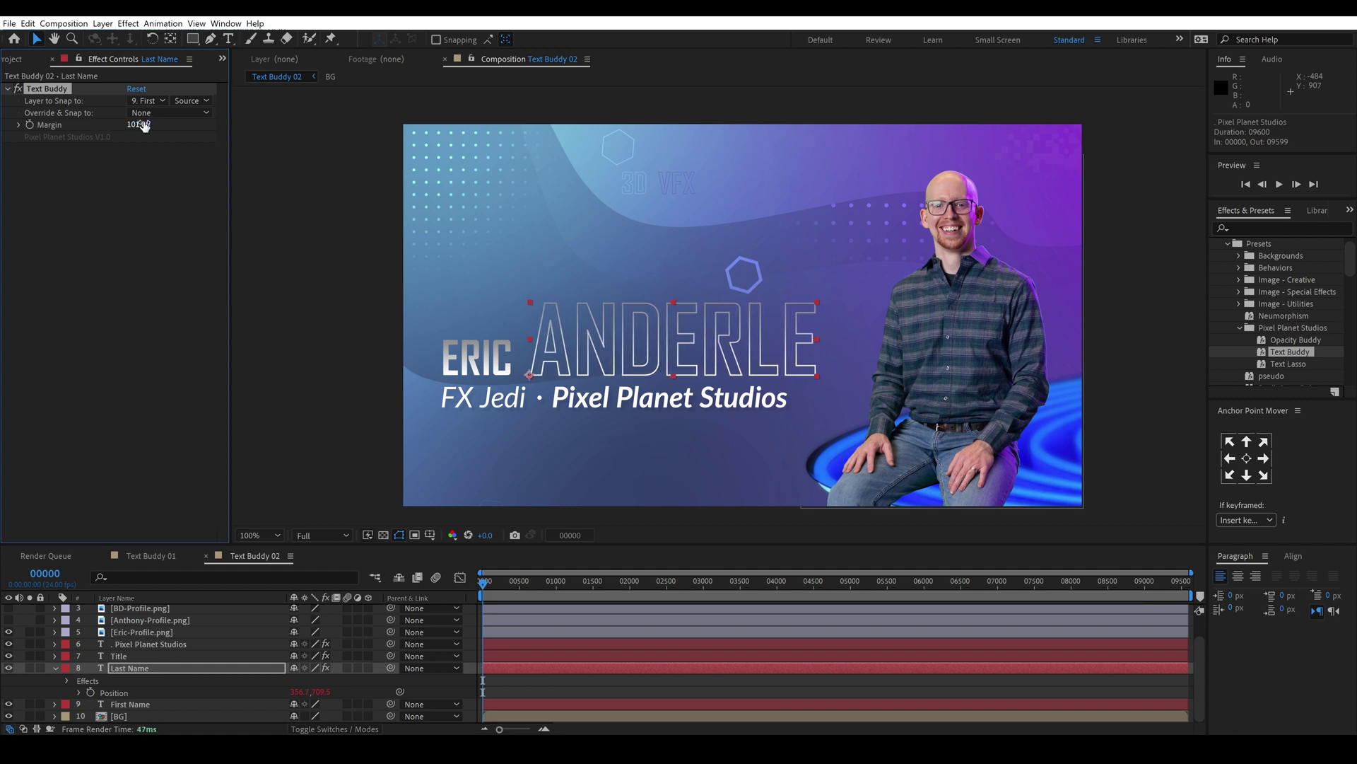
{"action": "left_click", "coordinate": [8, 631]}
{"action": "left_click", "coordinate": [9, 620]}
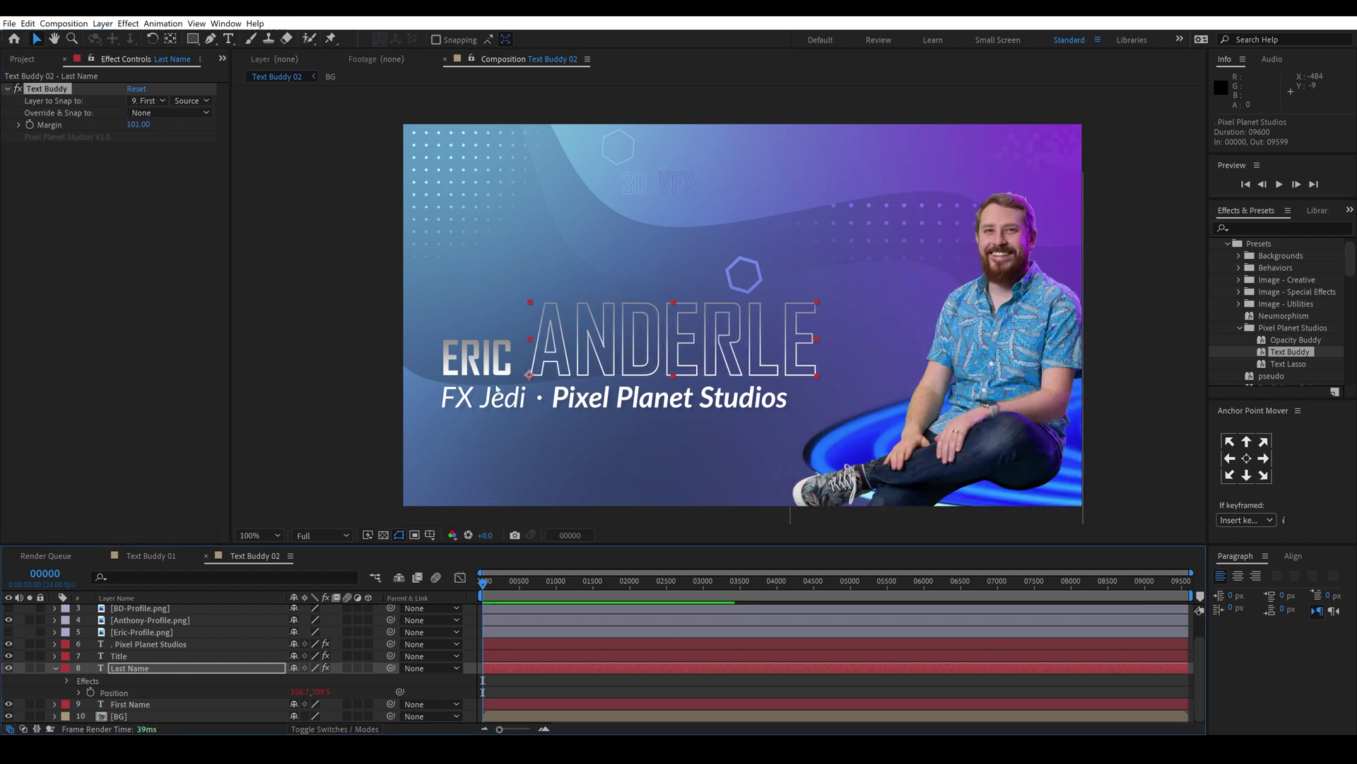
Step: Replace the first name and last name text with the new presenter's name
{"action": "double_click", "coordinate": [477, 364]}
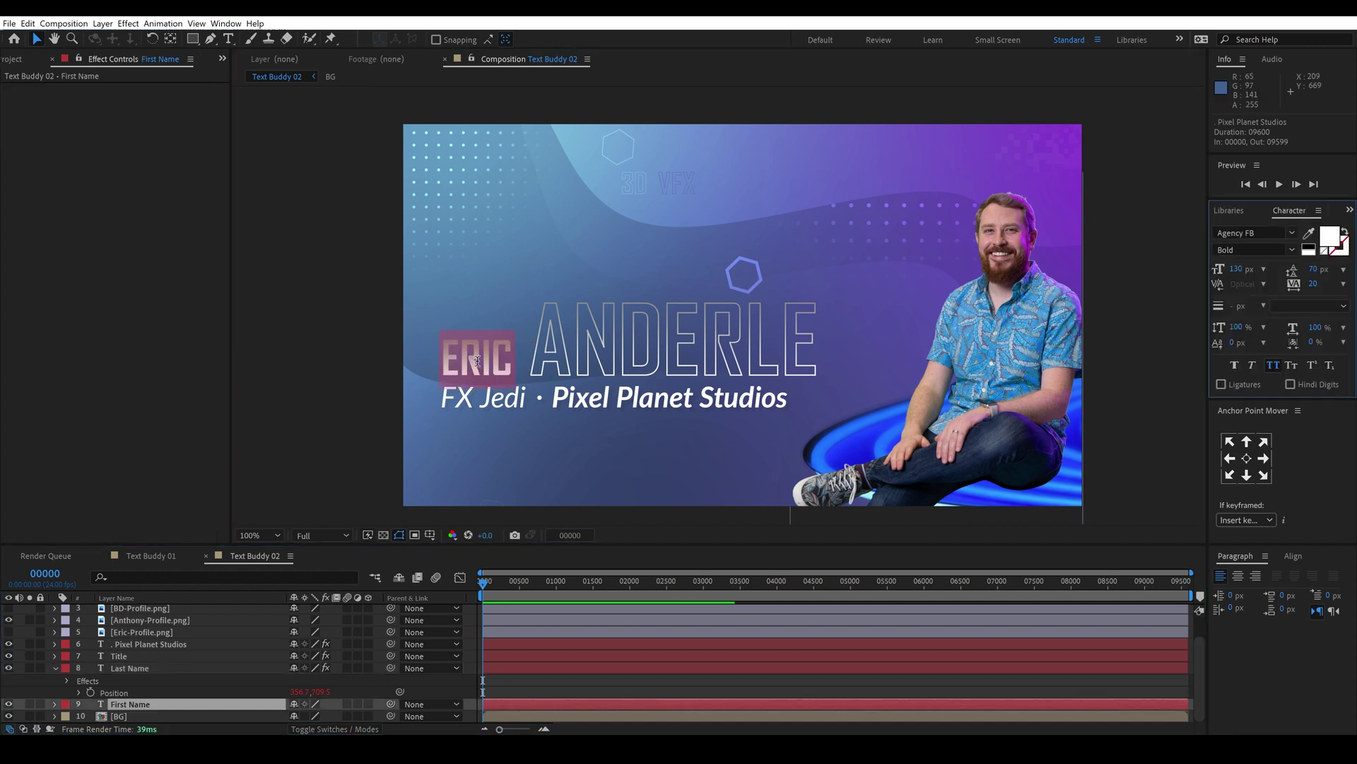
{"action": "double_click", "coordinate": [677, 343]}
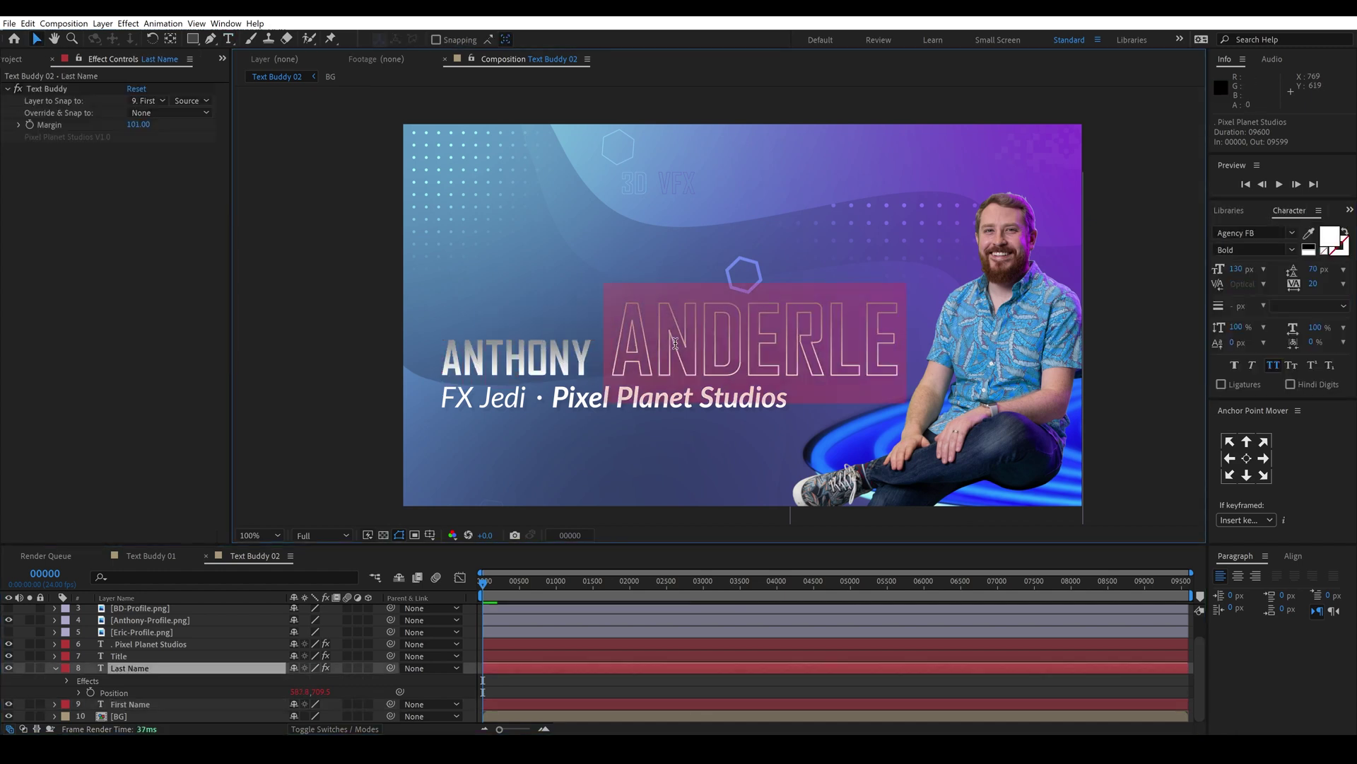
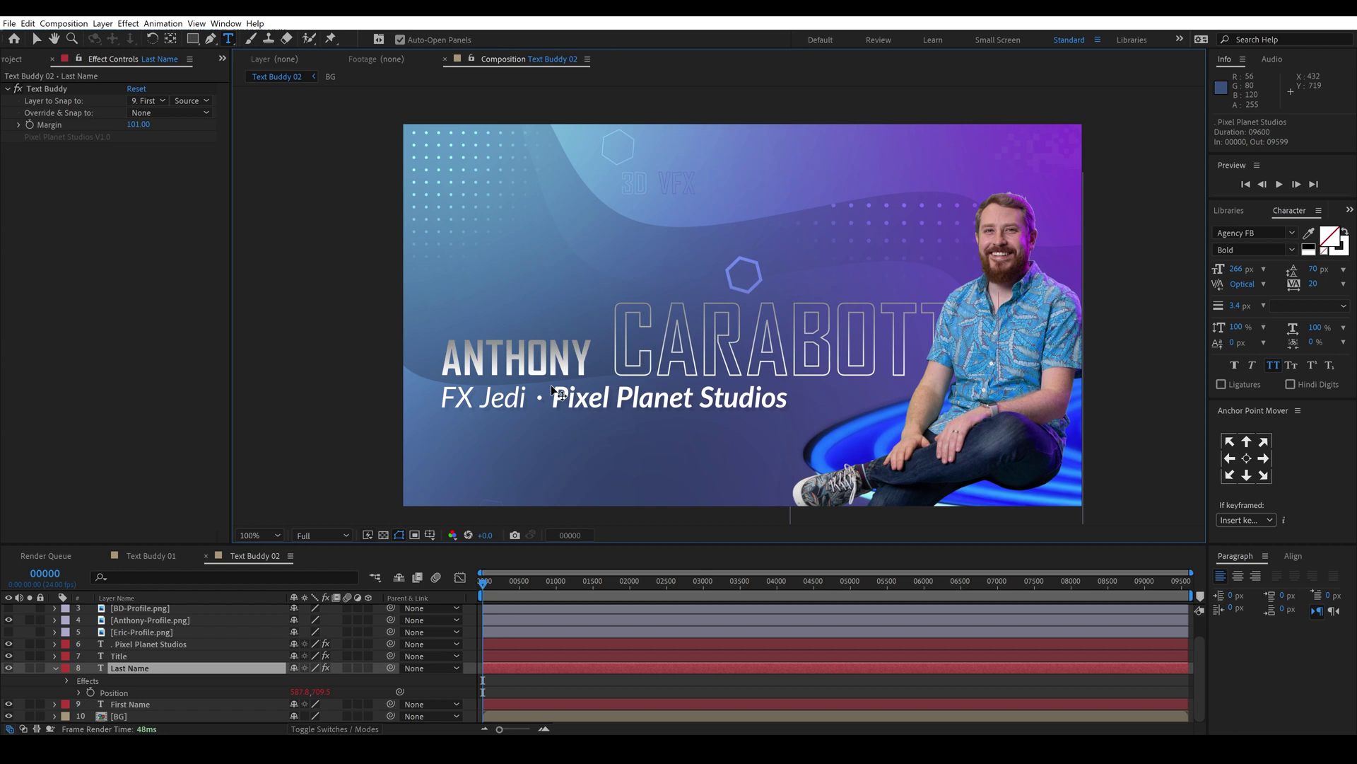
Step: Change the job title to Video Ninja and the top Job 01 label to Director
{"action": "double_click", "coordinate": [132, 657]}
{"action": "type", "text": "Video Ninja"}
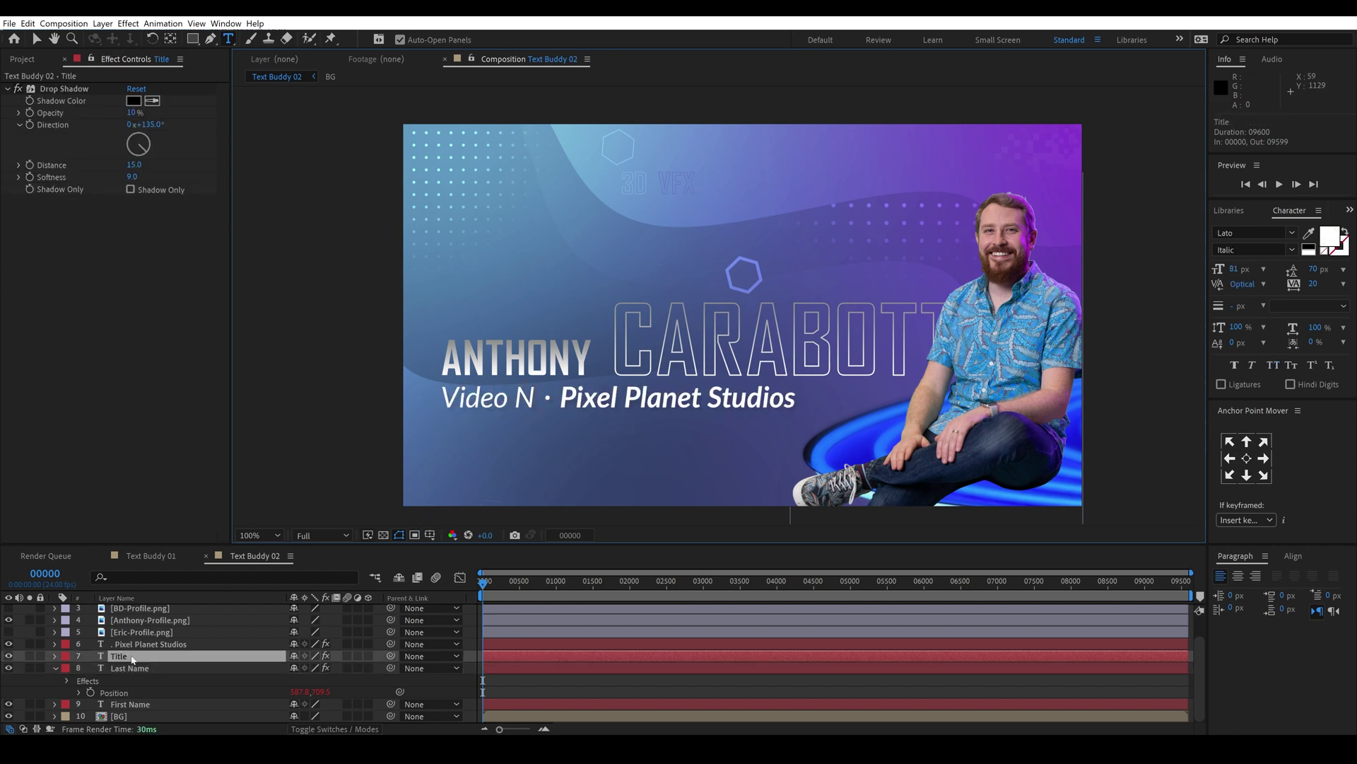
{"action": "scroll", "coordinate": [132, 659], "scroll_direction": "up", "scroll_amount": 1}
{"action": "left_click", "coordinate": [132, 622]}
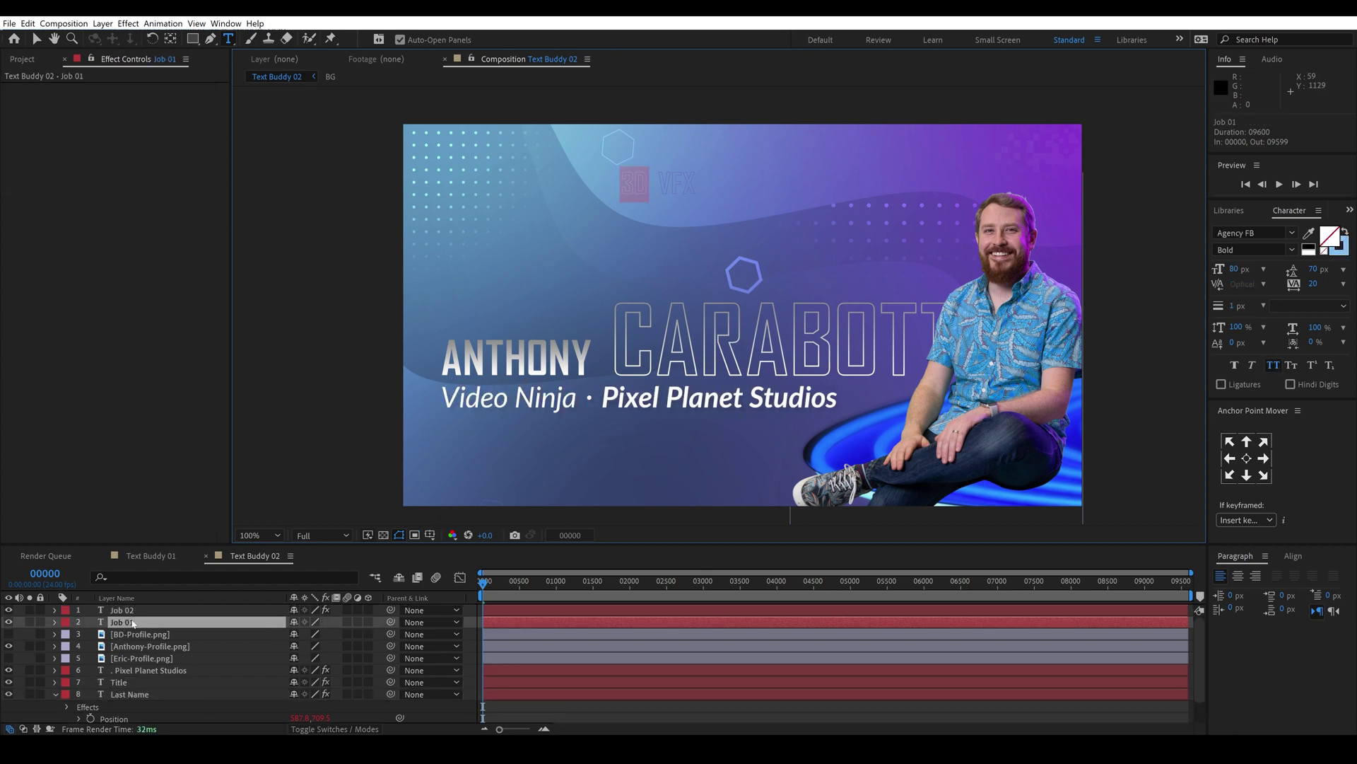
{"action": "type", "text": "Direc"}
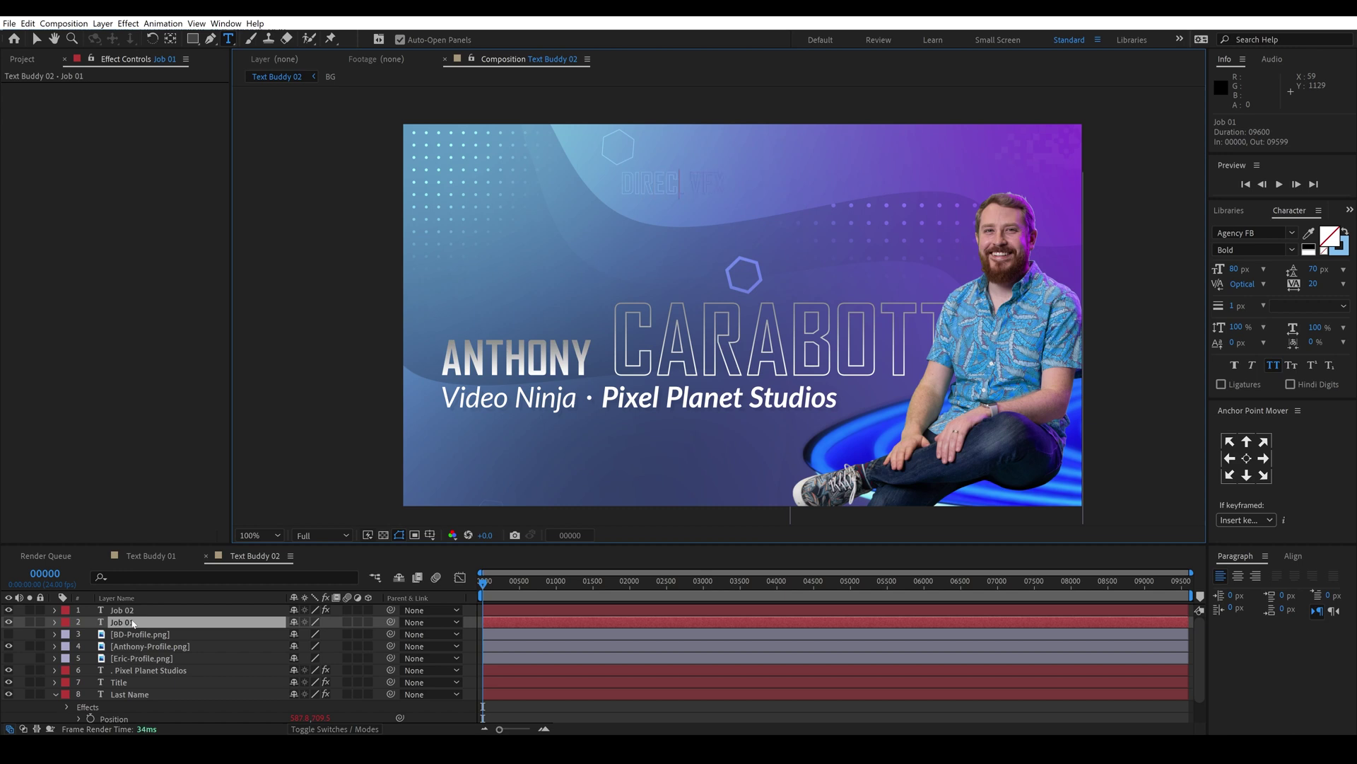
{"action": "type", "text": "tor"}
{"action": "left_click", "coordinate": [124, 609]}
Step: Shrink the last name's font size and enlarge the first name to 117 px
{"action": "left_click", "coordinate": [129, 693]}
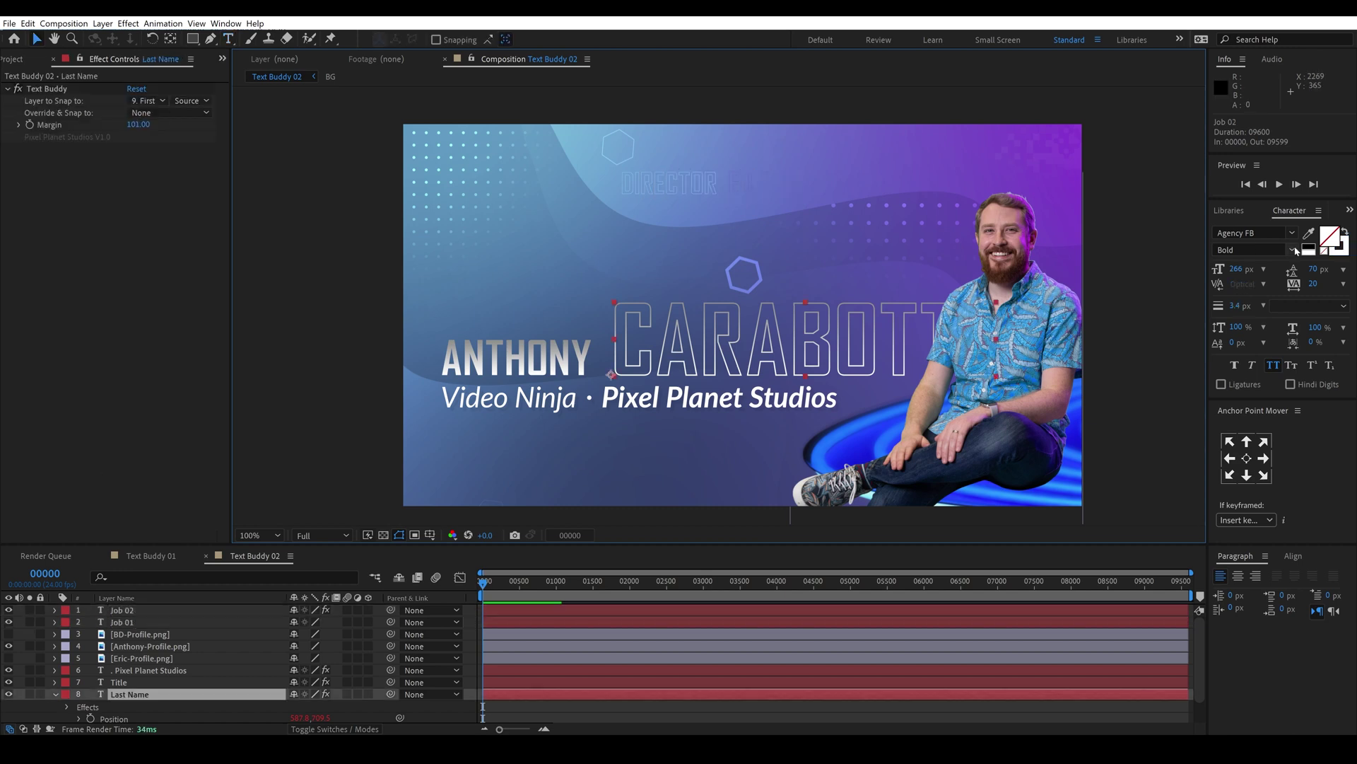
{"action": "key", "text": "v"}
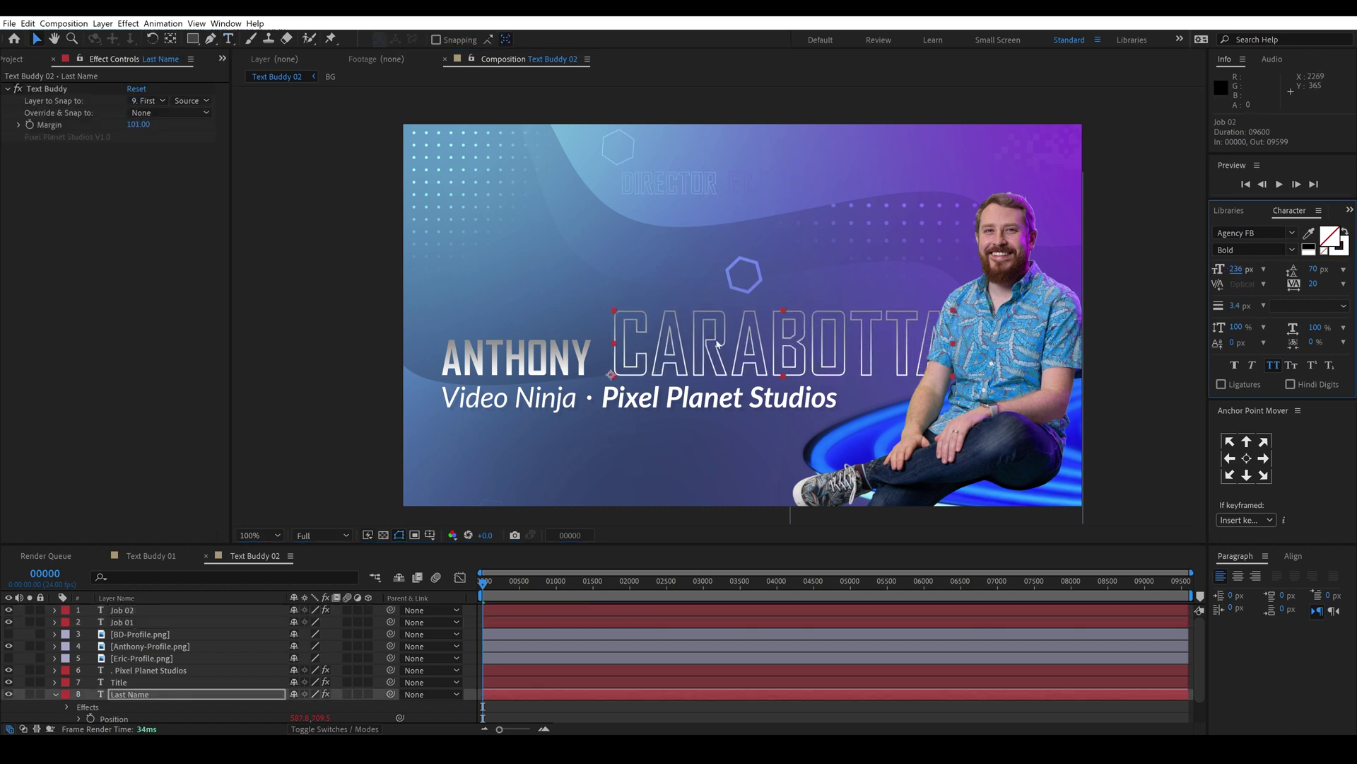
{"action": "left_click", "coordinate": [441, 373]}
{"action": "left_click_drag", "start_coordinate": [1227, 271], "coordinate": [1233, 271]}
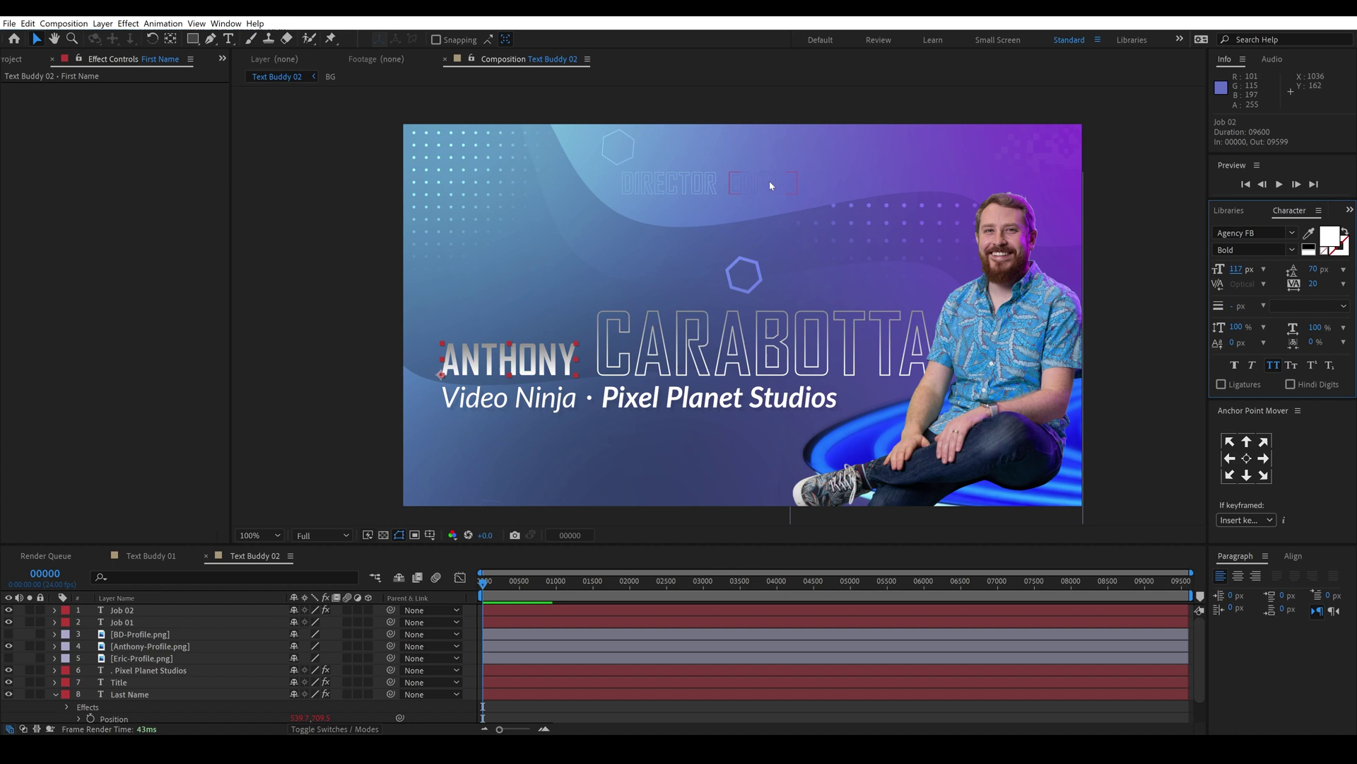
Step: Nudge the DIRECTOR label slightly left and down, then add Job 02 to the selection
{"action": "left_click_drag", "start_coordinate": [702, 185], "coordinate": [681, 183]}
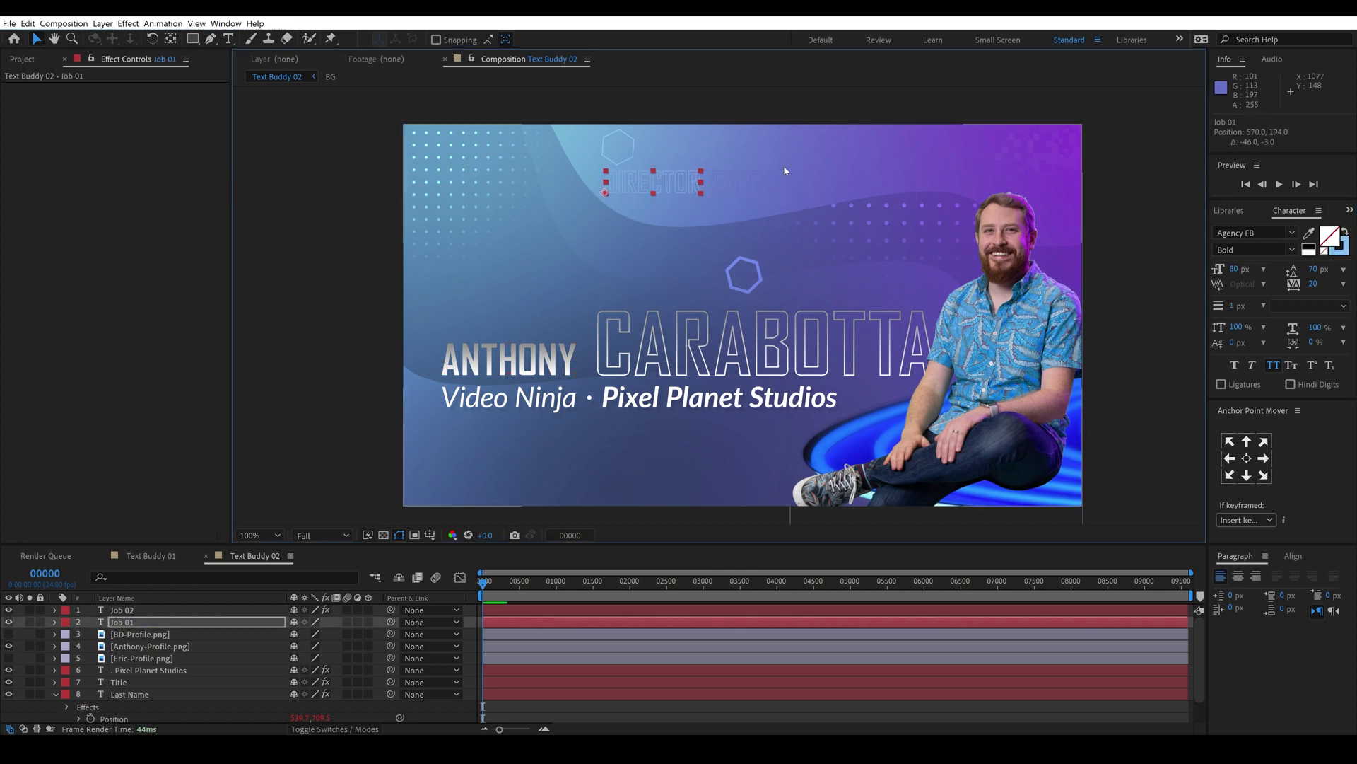
{"action": "left_click_drag", "start_coordinate": [673, 187], "coordinate": [674, 189]}
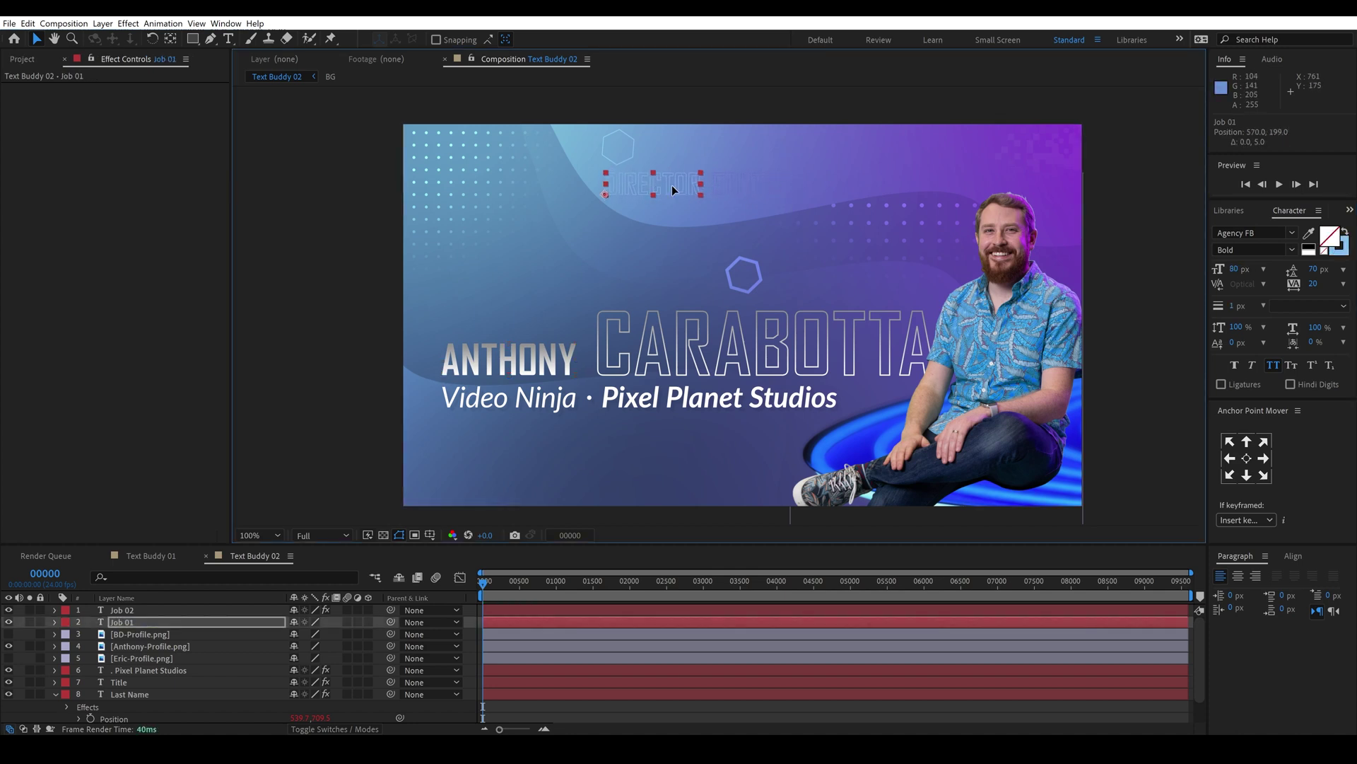
{"action": "left_click", "coordinate": [743, 184], "text": "shift"}
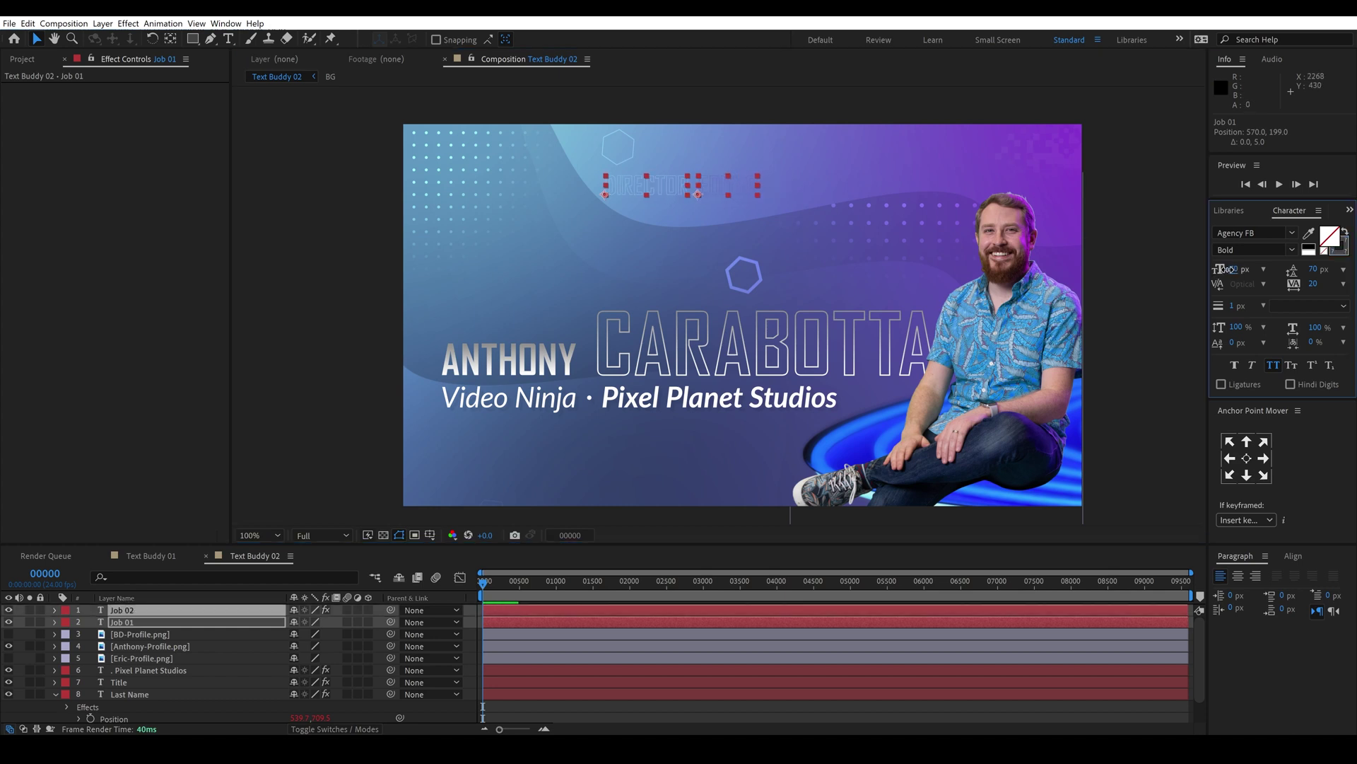